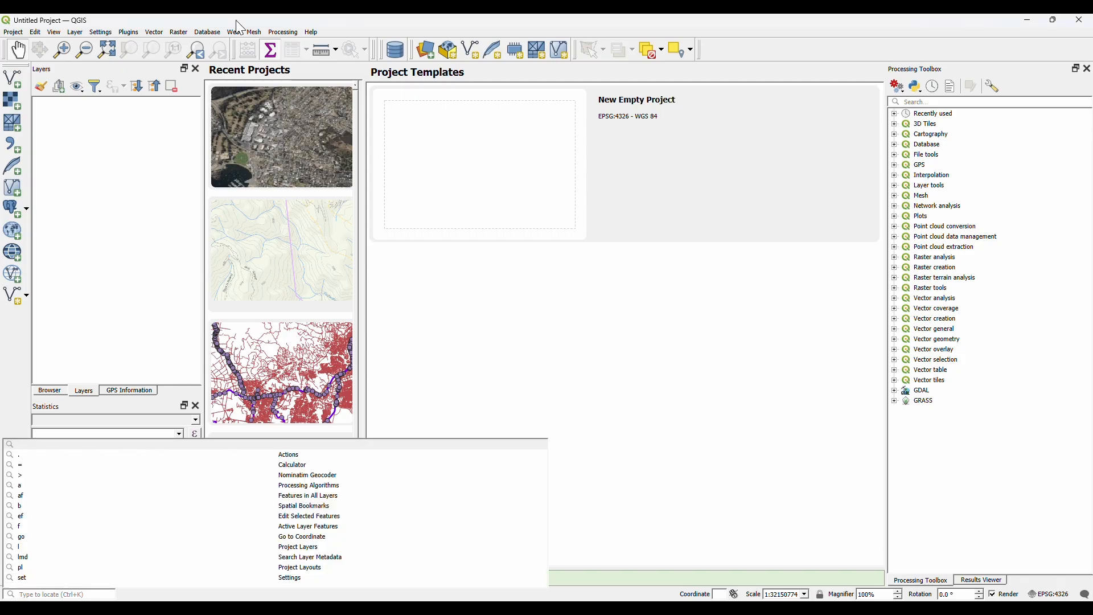
Check the installed QGIS and Qt versions in the program's version information, then close it.
{"action": "left_click", "coordinate": [320, 35]}
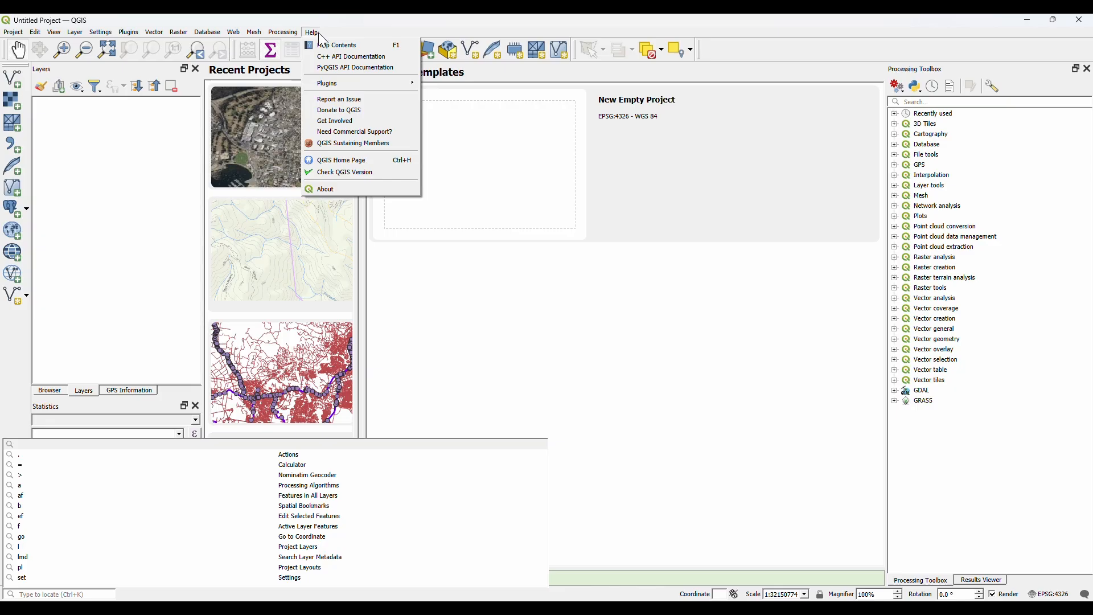
{"action": "left_click", "coordinate": [337, 190]}
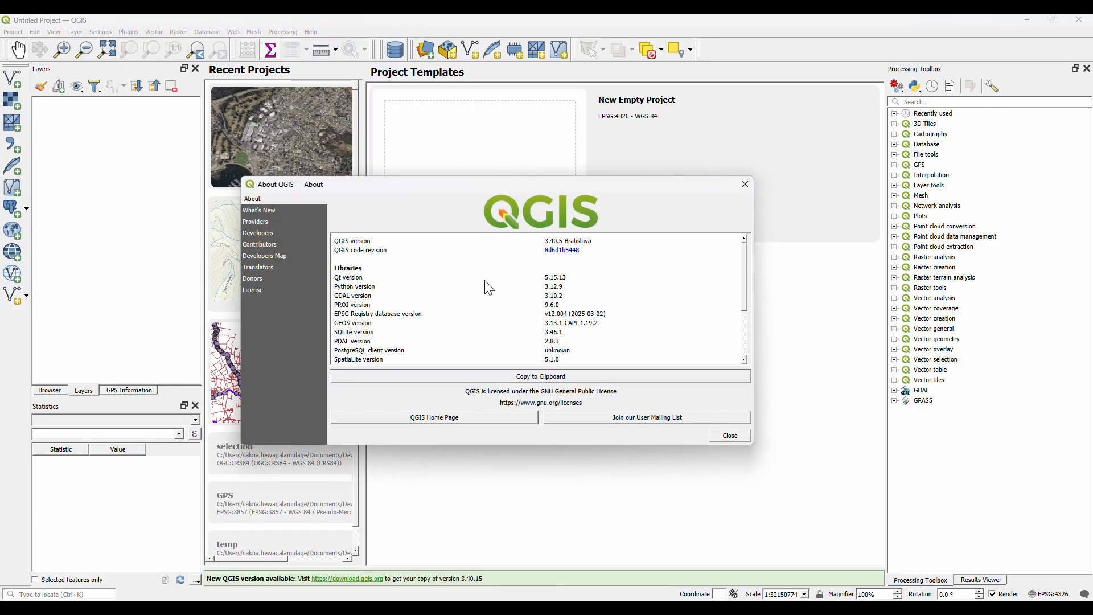
{"action": "left_click_drag", "start_coordinate": [546, 278], "coordinate": [543, 277]}
{"action": "left_click", "coordinate": [539, 277]}
{"action": "left_click_drag", "start_coordinate": [549, 244], "coordinate": [545, 243]}
{"action": "left_click", "coordinate": [540, 240]}
{"action": "left_click_drag", "start_coordinate": [408, 185], "coordinate": [415, 178]}
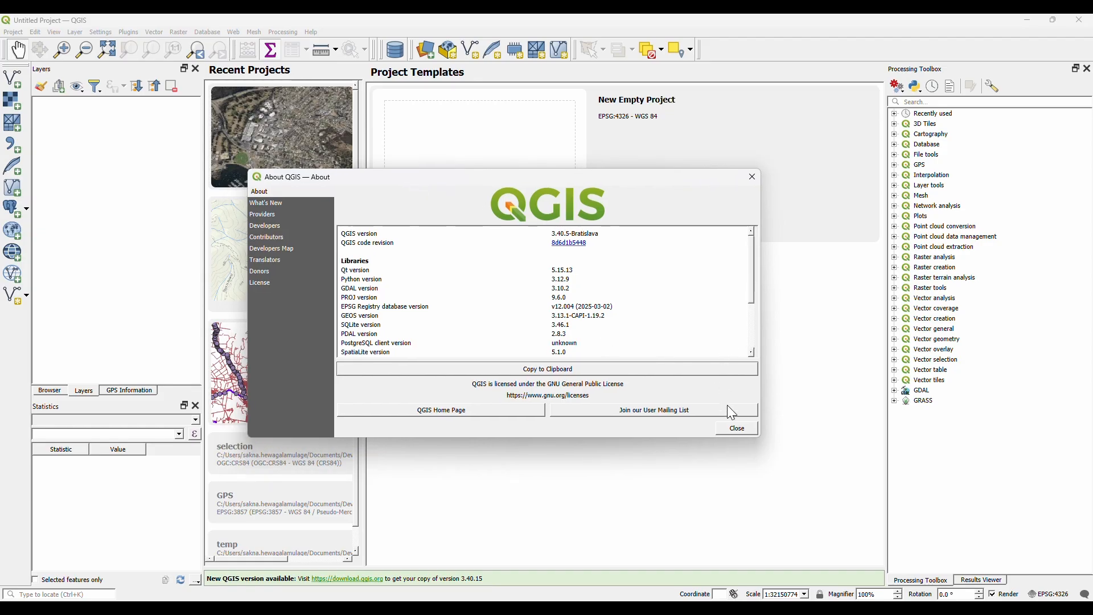
{"action": "left_click", "coordinate": [734, 430]}
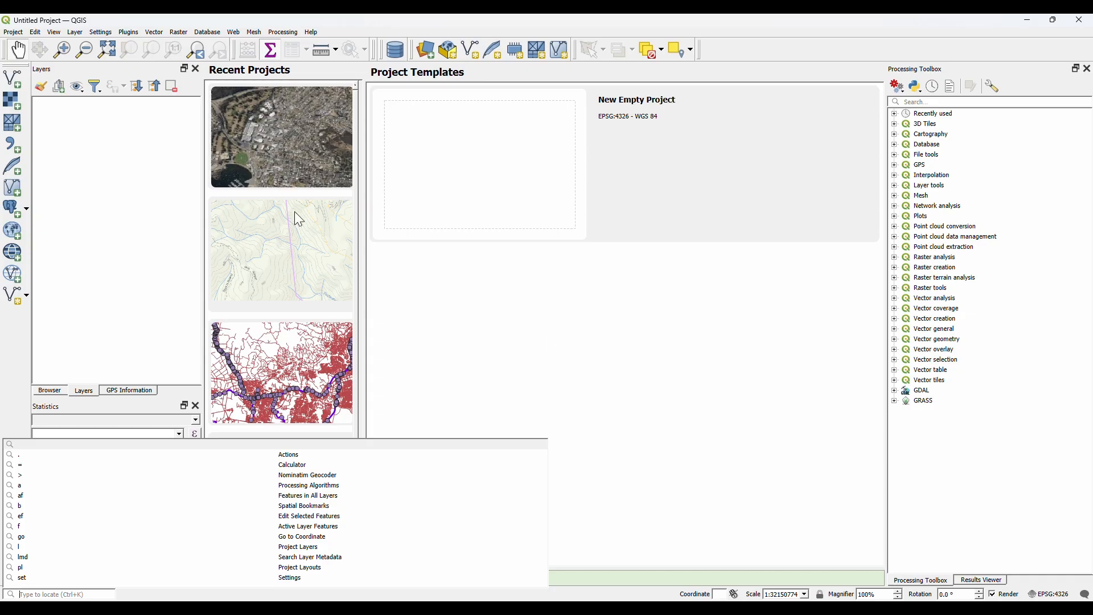
Start a new plugin repository entry named Esk Repo in the plugin manager's settings.
{"action": "left_click", "coordinate": [129, 32]}
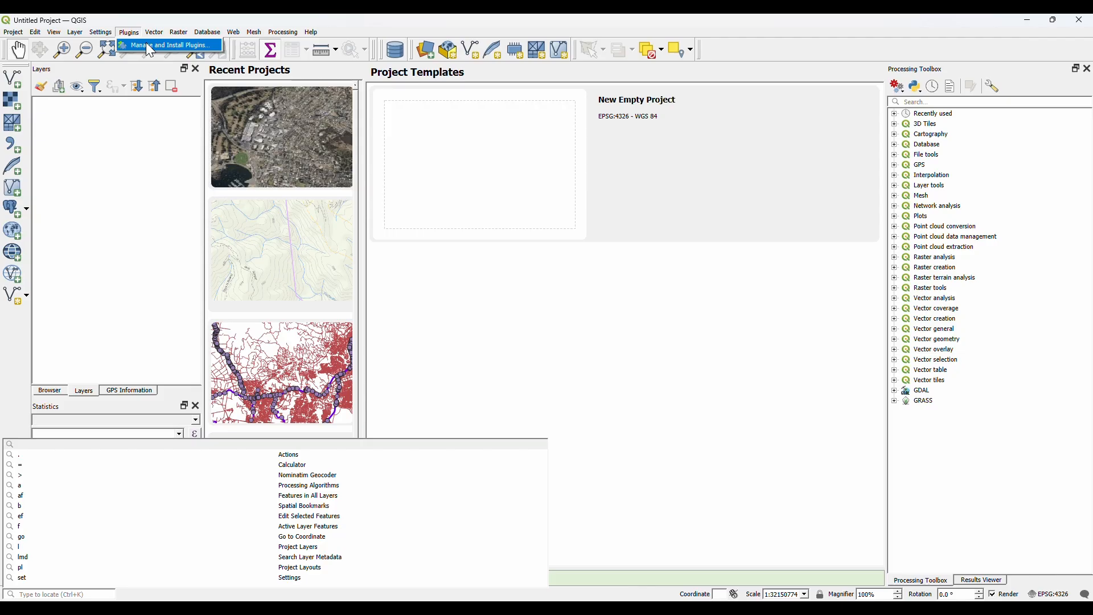
{"action": "left_click", "coordinate": [147, 44]}
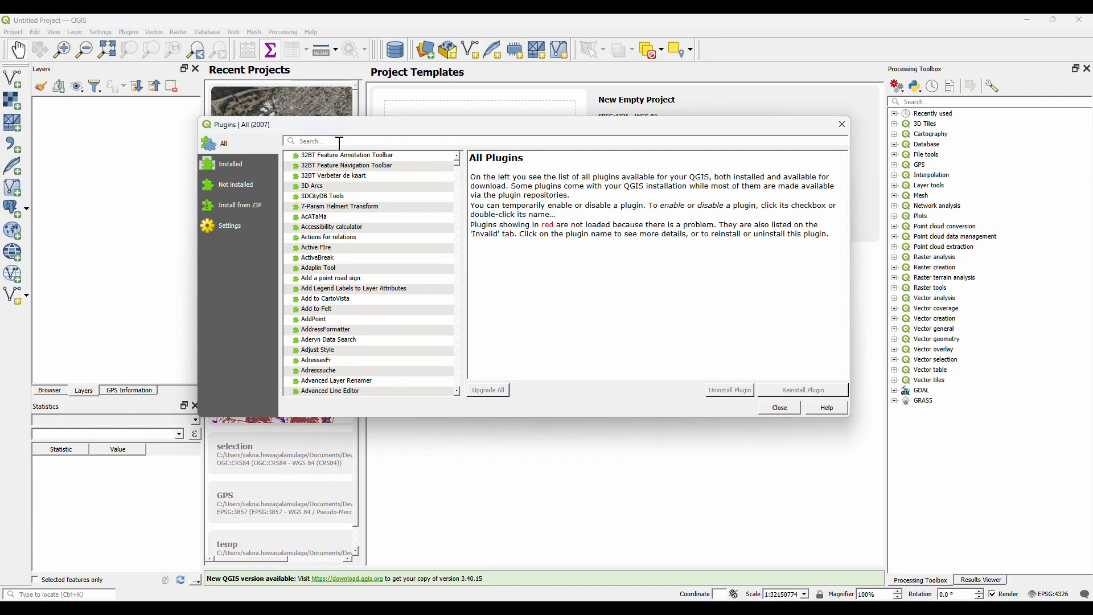
{"action": "left_click", "coordinate": [235, 224]}
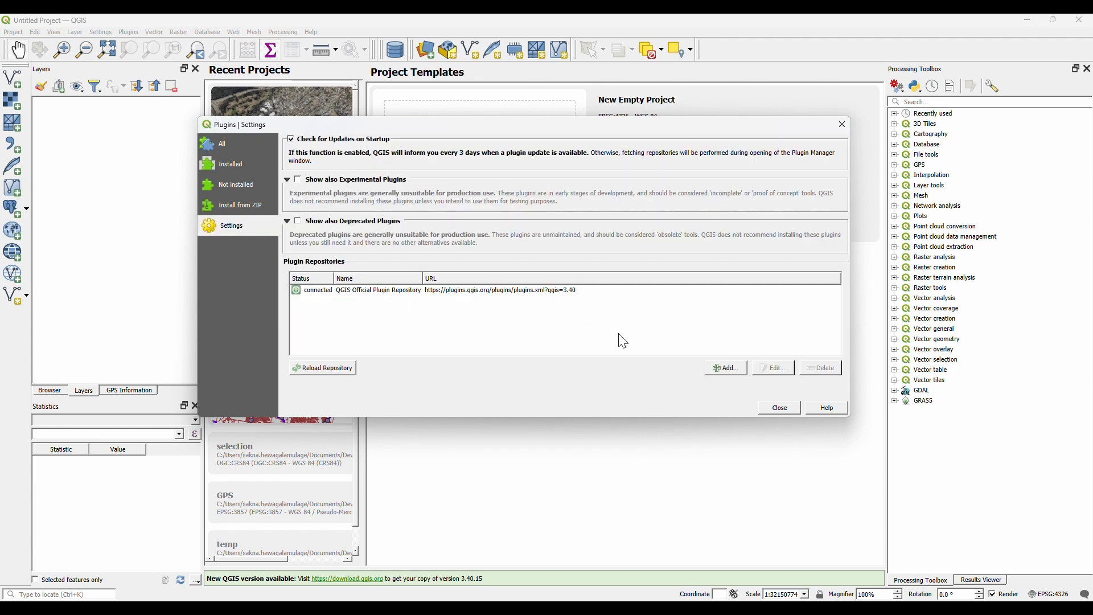
{"action": "left_click", "coordinate": [729, 368]}
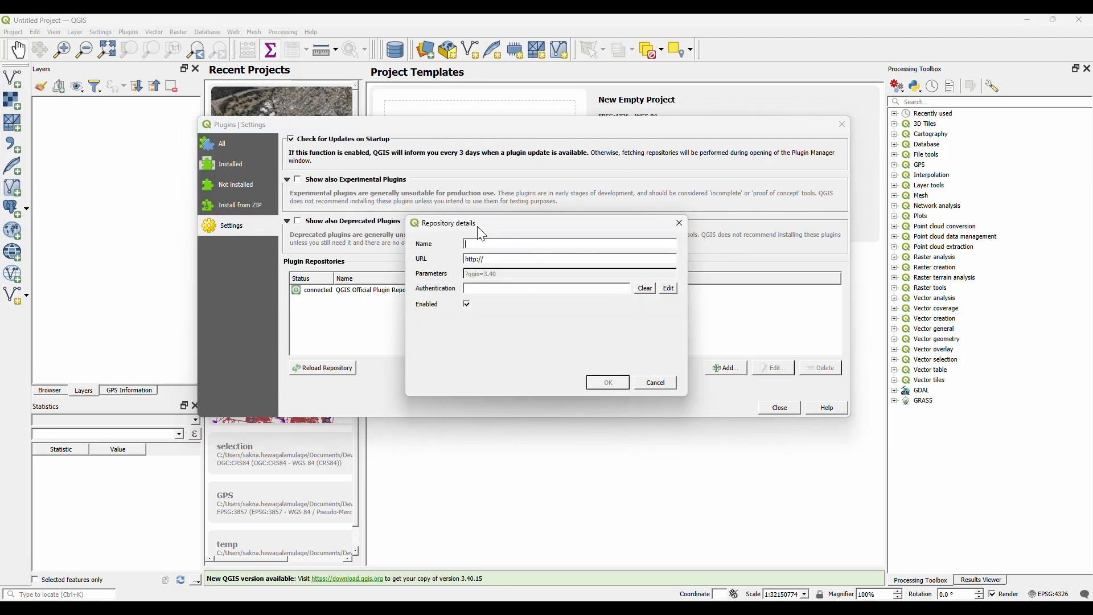
{"action": "type", "text": "Esk Repo"}
{"action": "key", "text": "alt+Tab"}
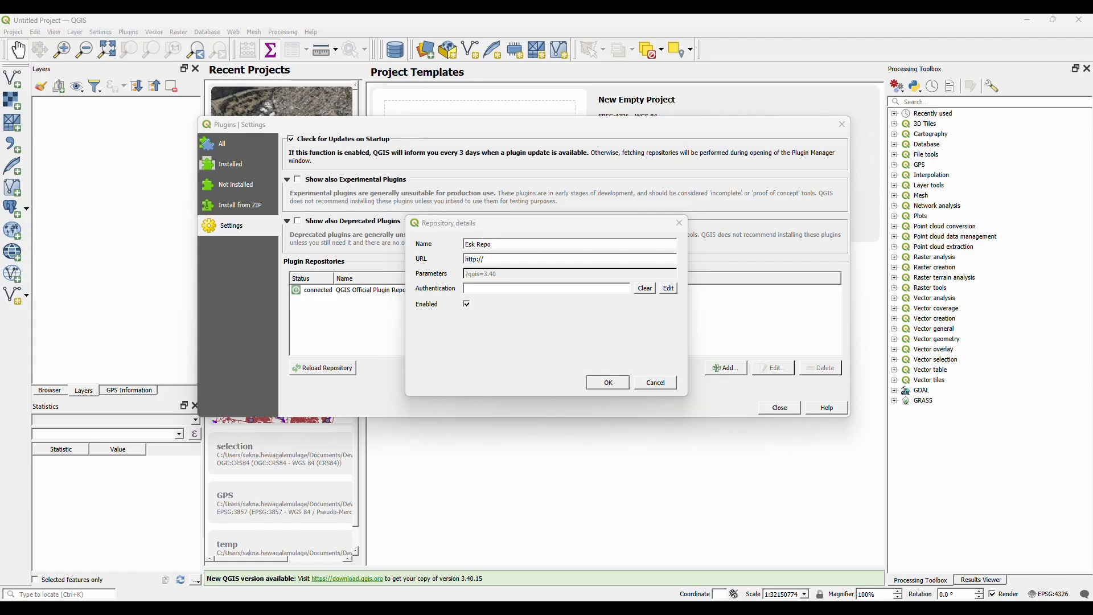
{"action": "left_click", "coordinate": [494, 261]}
{"action": "type", "text": "http://qgis.eskspatial.com.au/plugins/plugins.xml"}
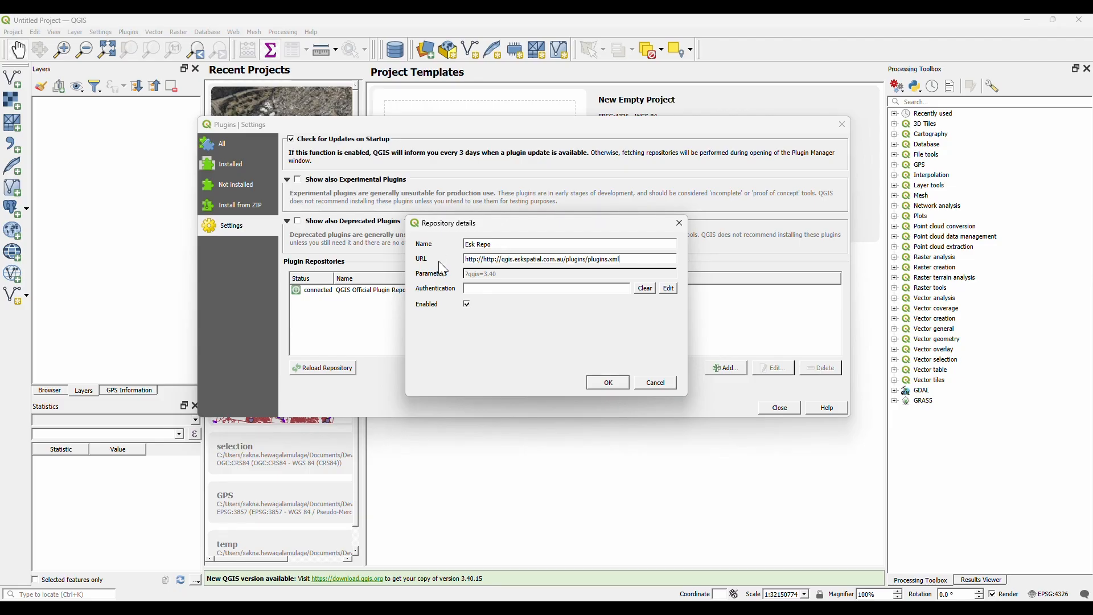
{"action": "key", "text": "Home"}
{"action": "key", "text": "Delete"}
{"action": "key", "text": "Delete"}
{"action": "key", "text": "Delete"}
{"action": "key", "text": "Delete"}
{"action": "key", "text": "Delete"}
{"action": "key", "text": "Delete"}
{"action": "key", "text": "Delete"}
{"action": "left_click", "coordinate": [607, 383]}
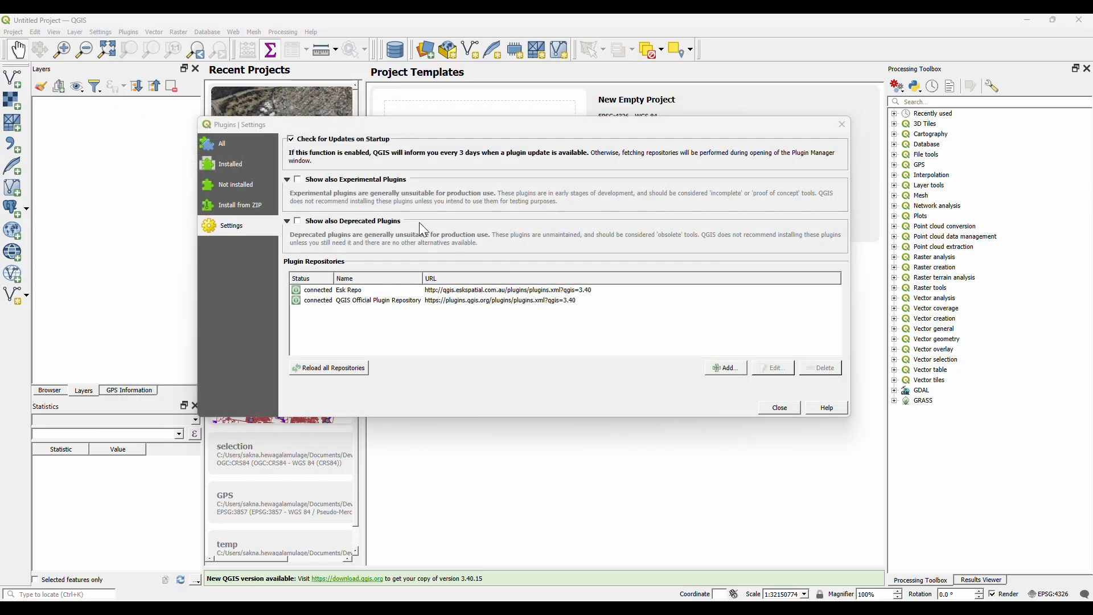
Search all plugins for "sketch", install the Digital Sketch Mapping Tool and close the plugin manager.
{"action": "left_click", "coordinate": [230, 143]}
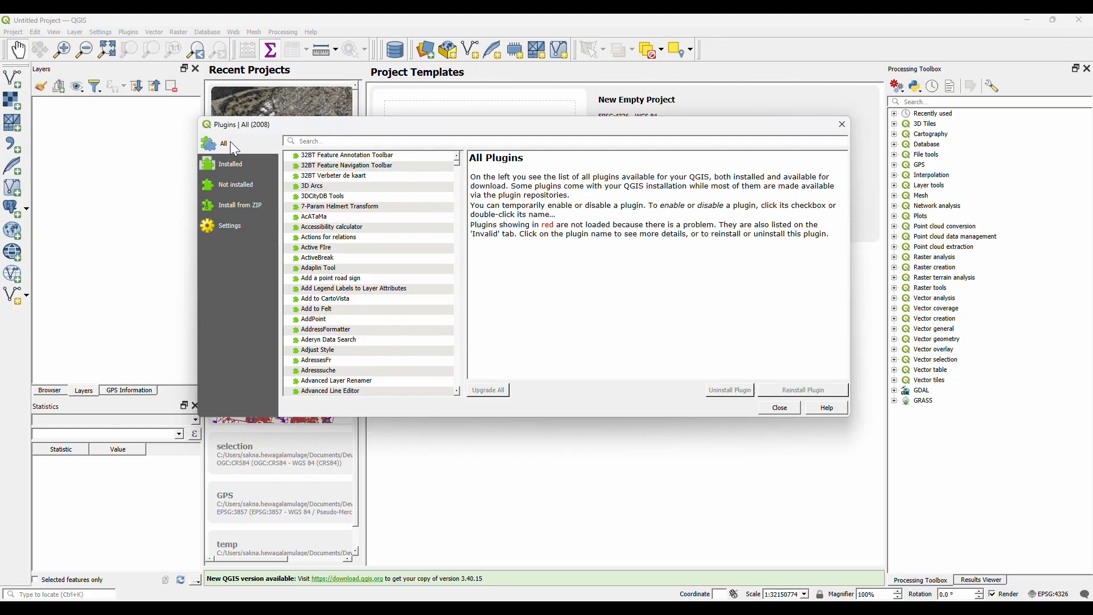
{"action": "left_click", "coordinate": [402, 142]}
{"action": "type", "text": "sketch too"}
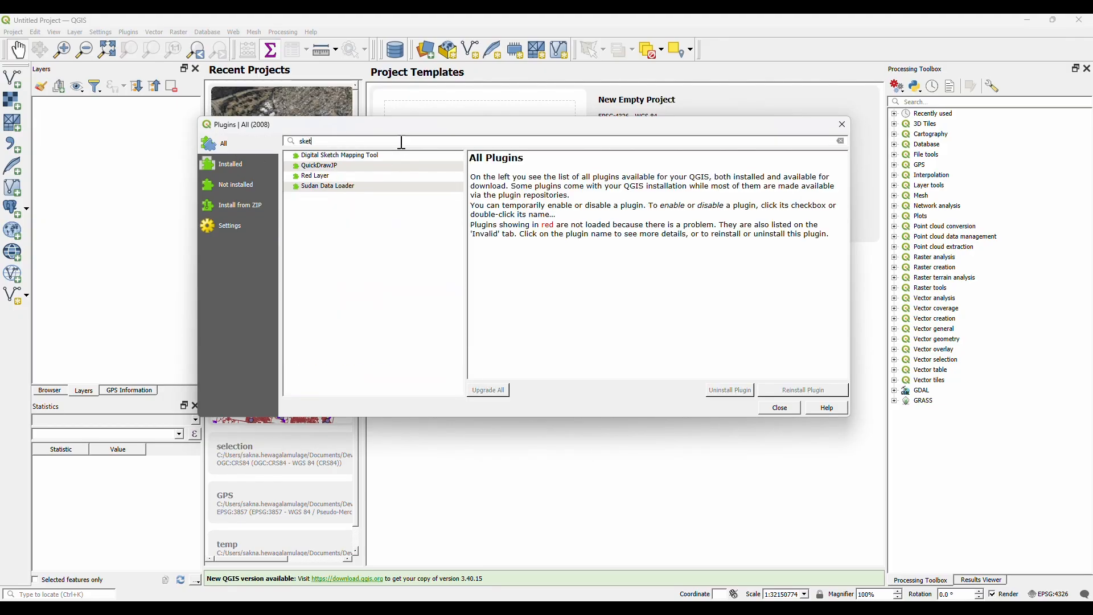
{"action": "key", "text": "BackSpace"}
{"action": "key", "text": "BackSpace"}
{"action": "key", "text": "BackSpace"}
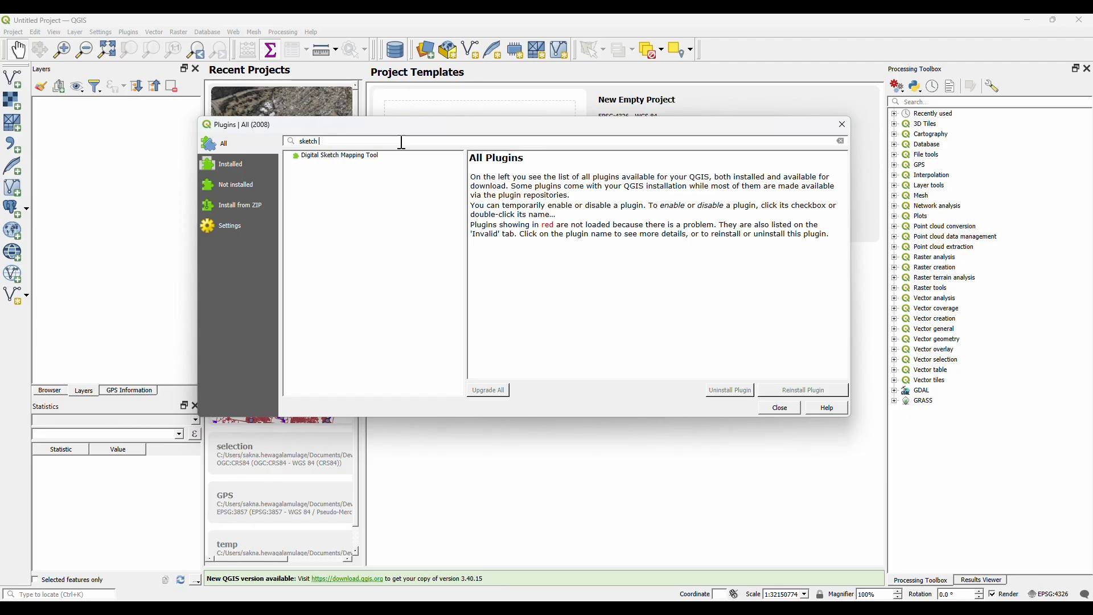
{"action": "left_click", "coordinate": [341, 159]}
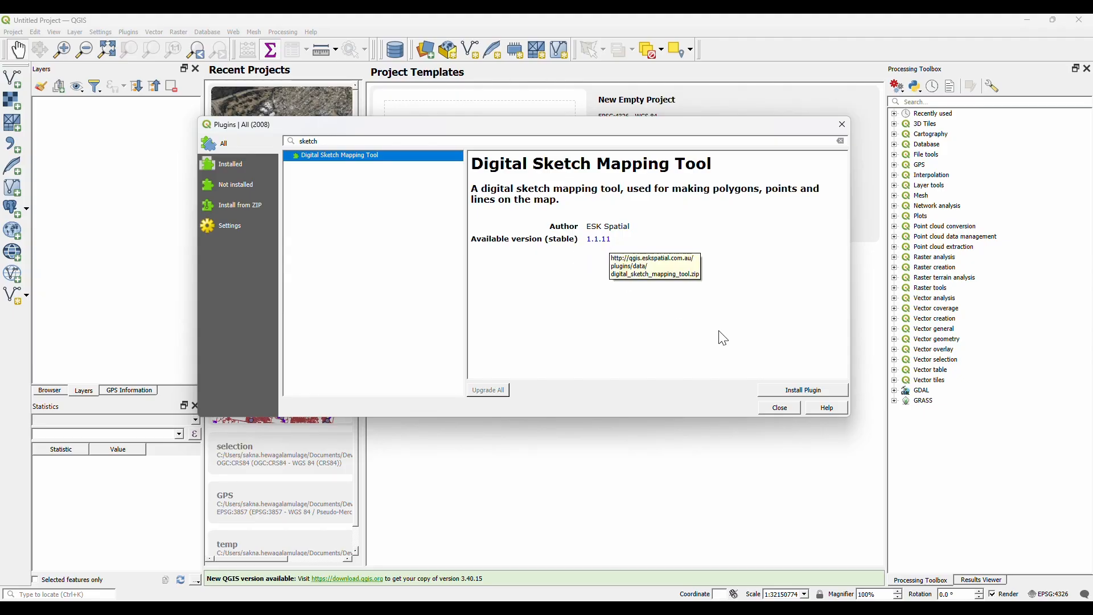
{"action": "left_click", "coordinate": [796, 390]}
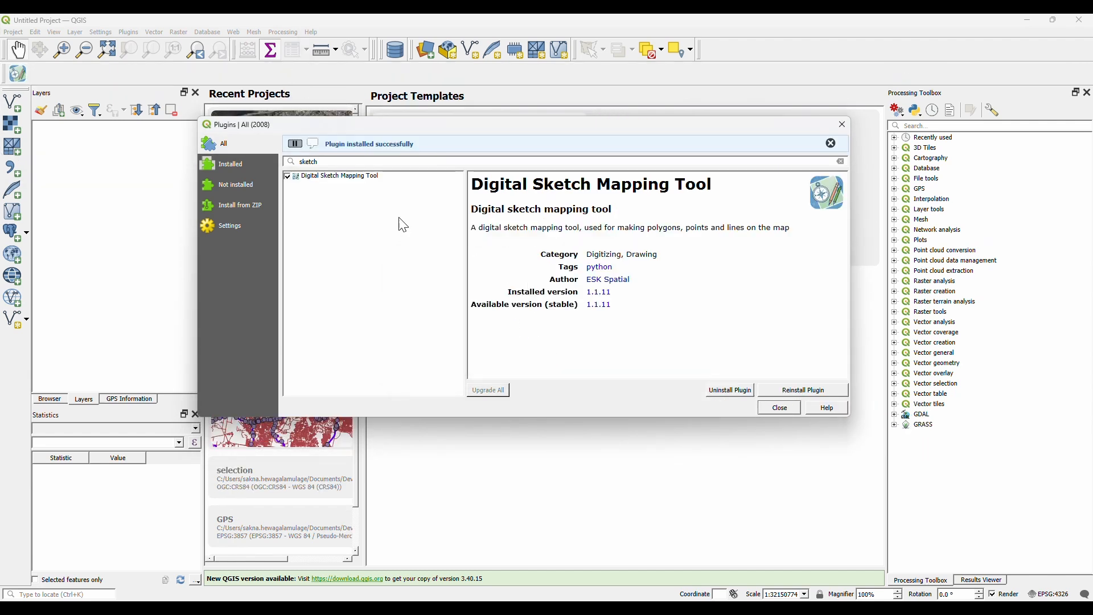
{"action": "left_click", "coordinate": [788, 408]}
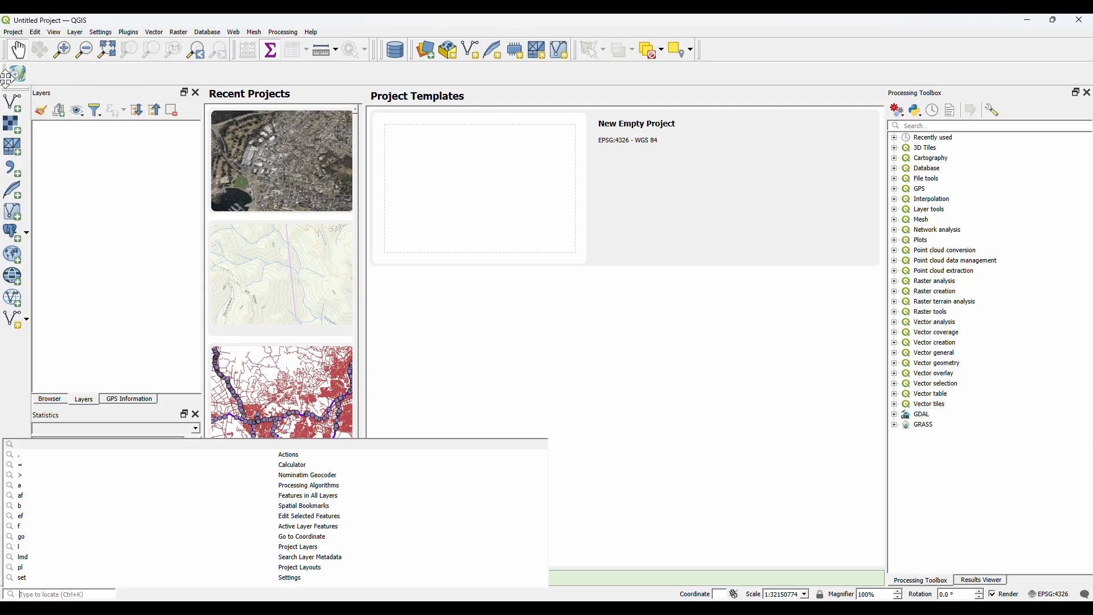
Move the sketch plugin's toolbar to the end of the main toolbar row and dock its panel as a tab with the Processing Toolbox.
{"action": "left_click_drag", "start_coordinate": [5, 74], "coordinate": [718, 55]}
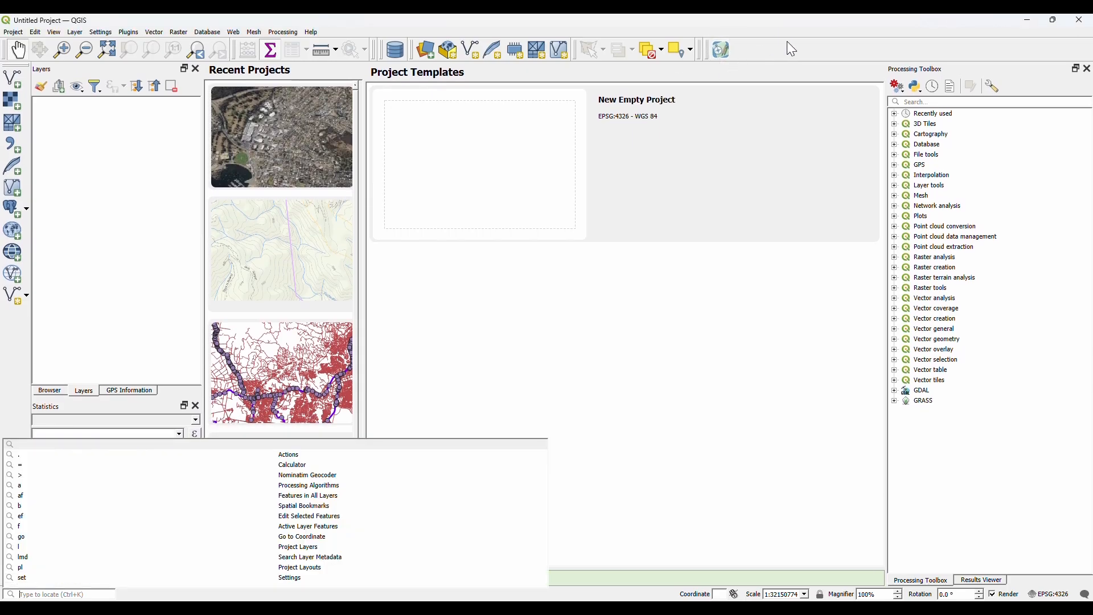
{"action": "left_click", "coordinate": [722, 50]}
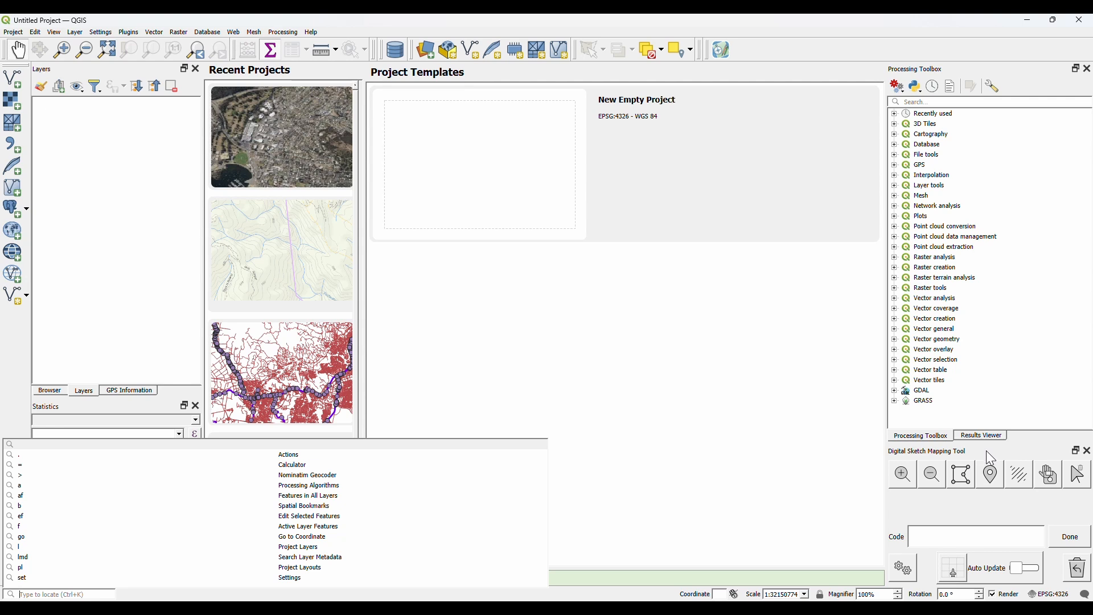
{"action": "mouse_move", "coordinate": [987, 454]}
{"action": "left_mouse_down"}
{"action": "mouse_move", "coordinate": [713, 219]}
{"action": "mouse_move", "coordinate": [440, 116]}
{"action": "mouse_move", "coordinate": [905, 177]}
{"action": "mouse_move", "coordinate": [929, 210]}
{"action": "mouse_move", "coordinate": [1040, 222]}
{"action": "mouse_move", "coordinate": [876, 191]}
{"action": "mouse_move", "coordinate": [1092, 244]}
{"action": "mouse_move", "coordinate": [1082, 262]}
{"action": "mouse_move", "coordinate": [972, 300]}
{"action": "left_mouse_up"}
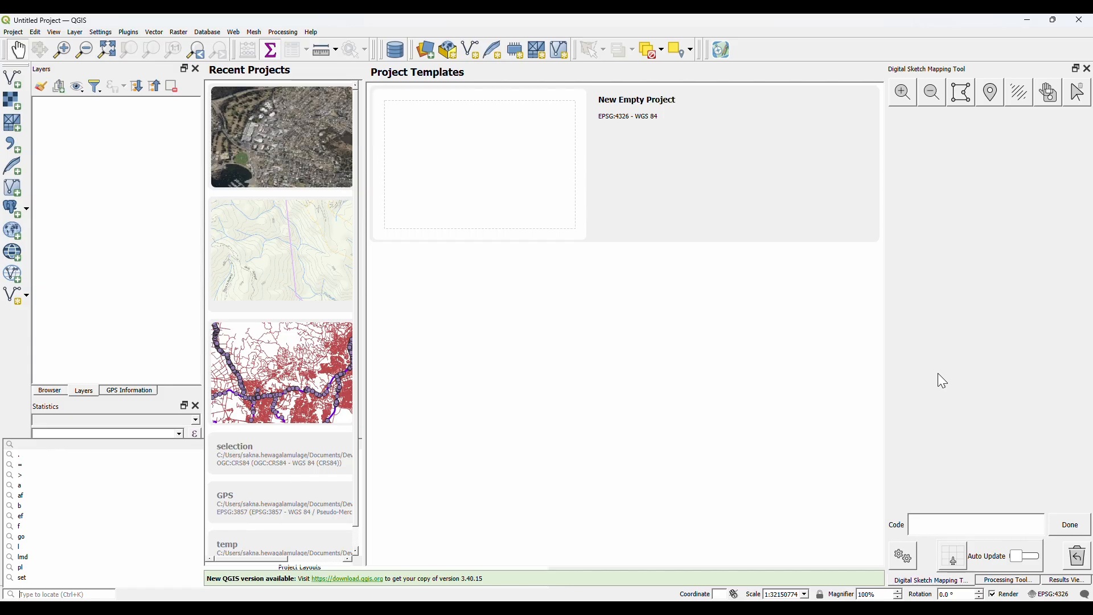
{"action": "left_click", "coordinate": [1007, 581]}
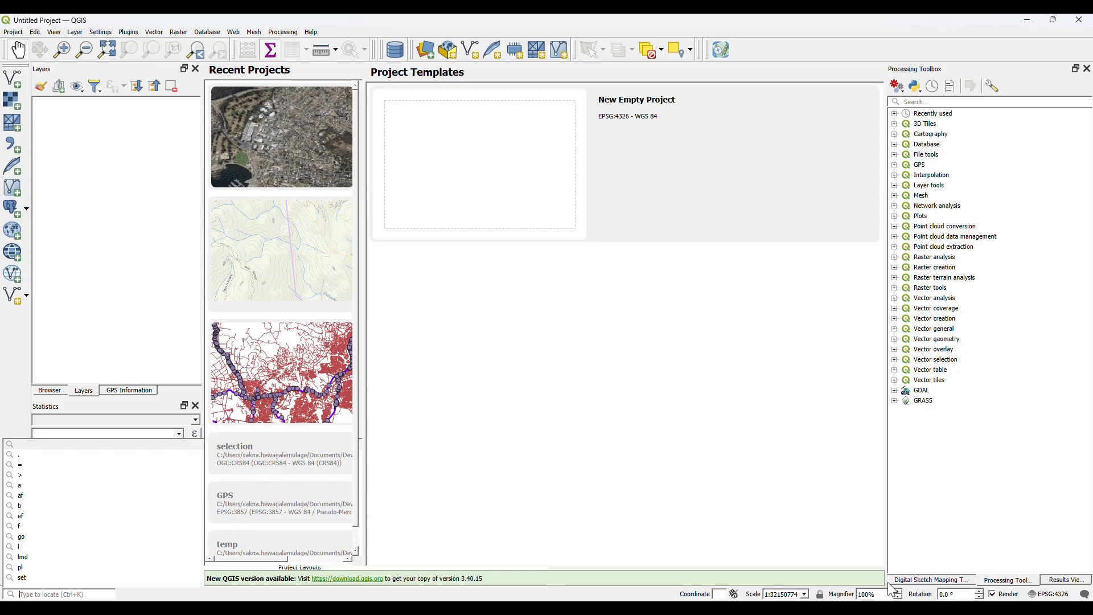
{"action": "left_click", "coordinate": [951, 582]}
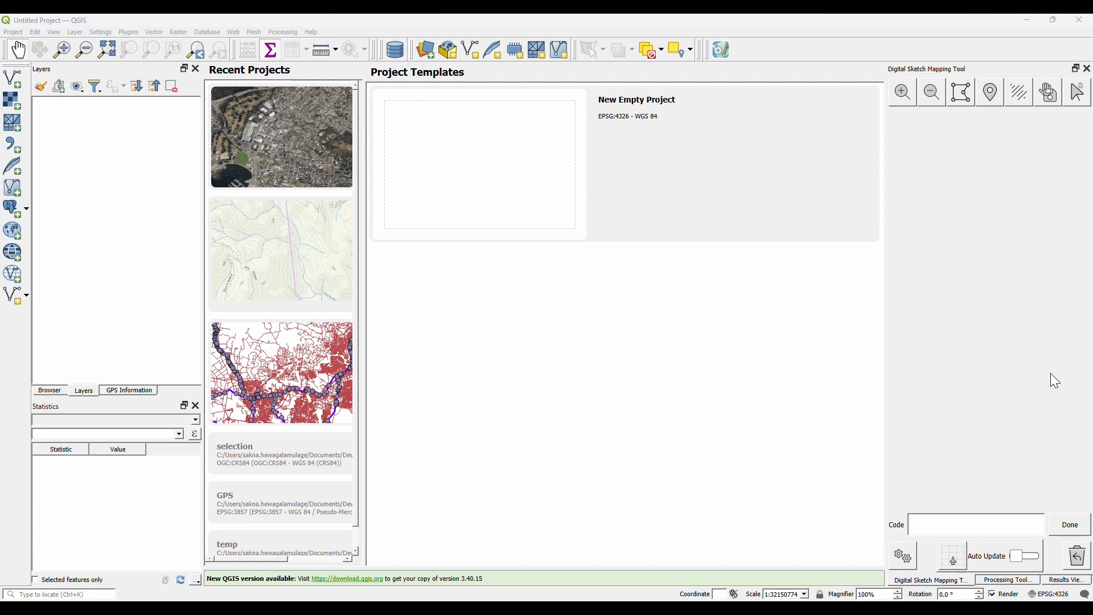
Create a new sketch project named Demo in the sketch tool's settings, with C:\sketch\demo as its file location.
{"action": "left_click", "coordinate": [906, 561]}
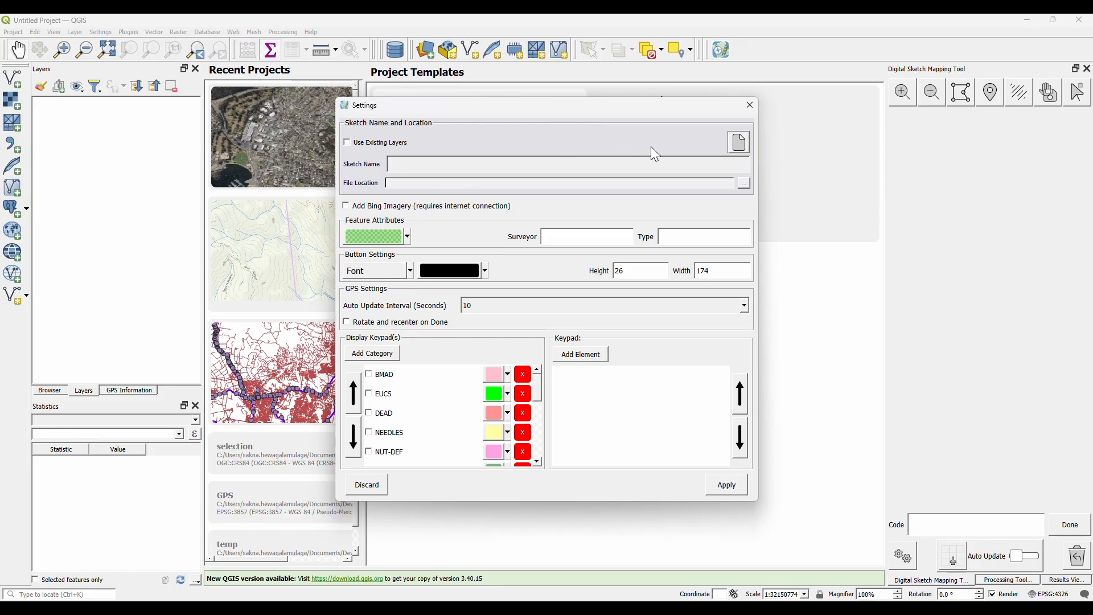
{"action": "left_click", "coordinate": [741, 141]}
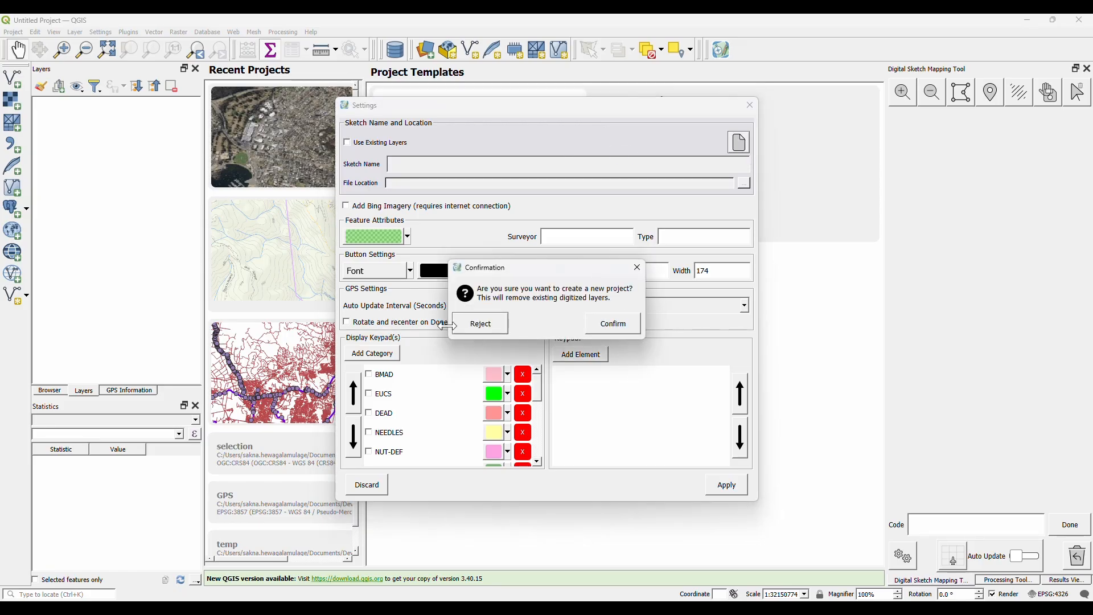
{"action": "left_click", "coordinate": [614, 325]}
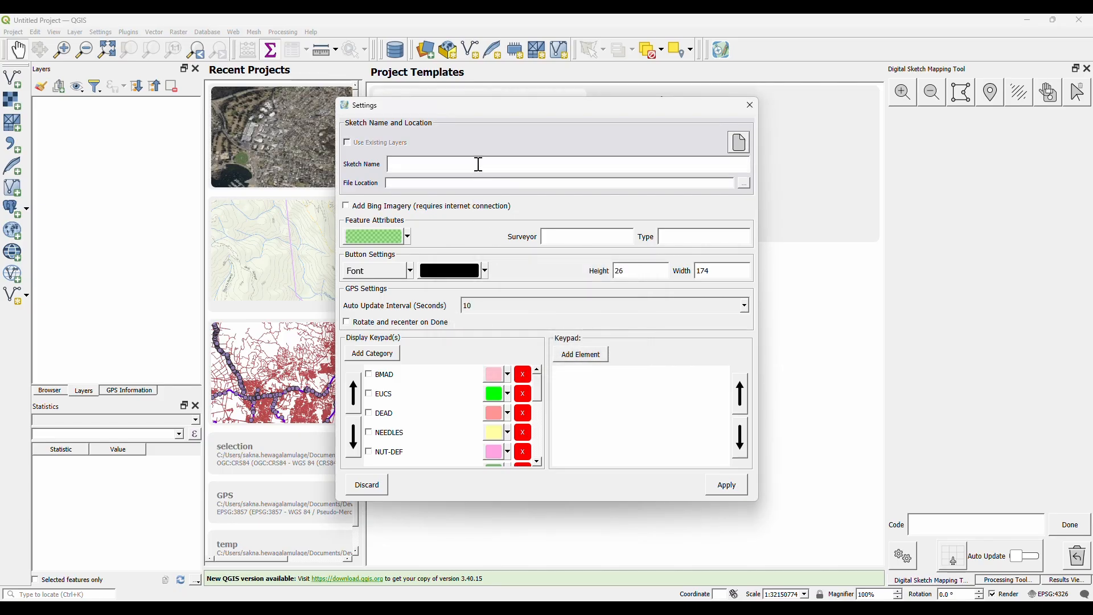
{"action": "type", "text": "Demo"}
{"action": "left_click", "coordinate": [747, 187]}
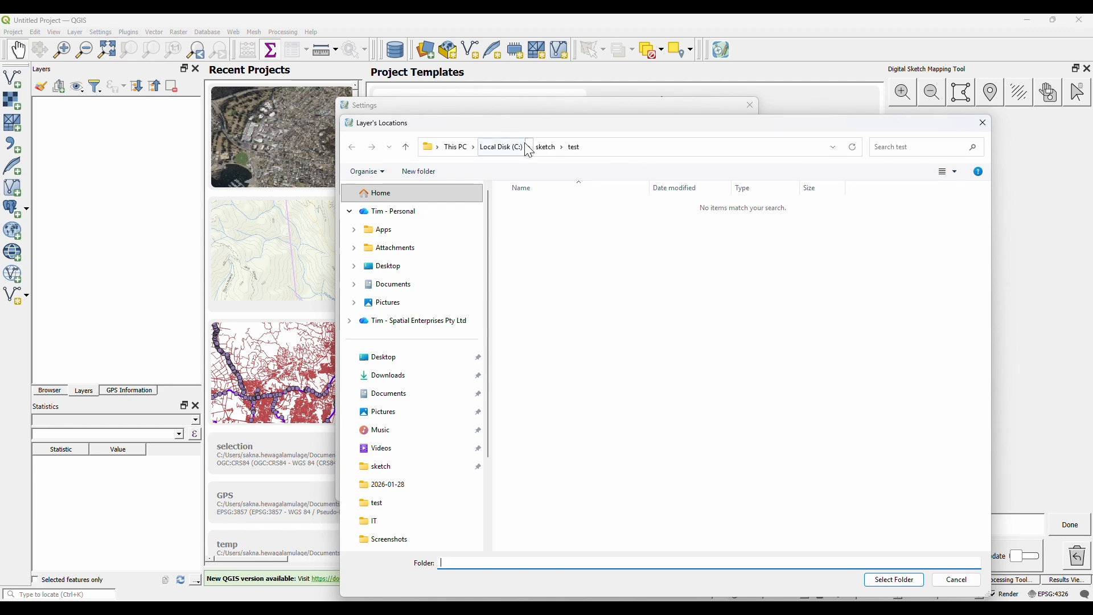
{"action": "left_click", "coordinate": [545, 147]}
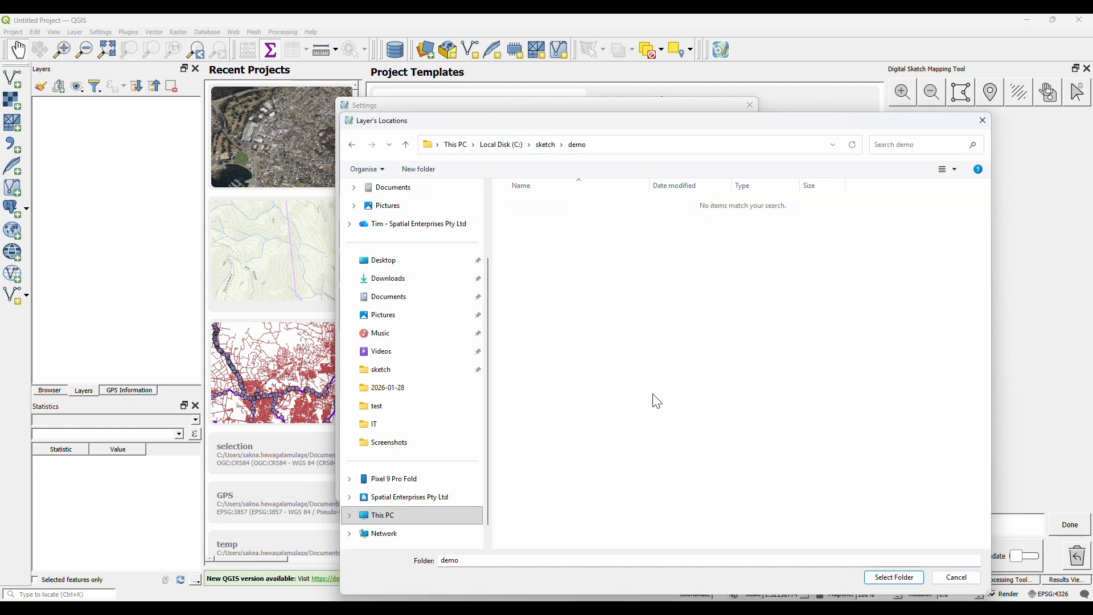
{"action": "left_click", "coordinate": [894, 578]}
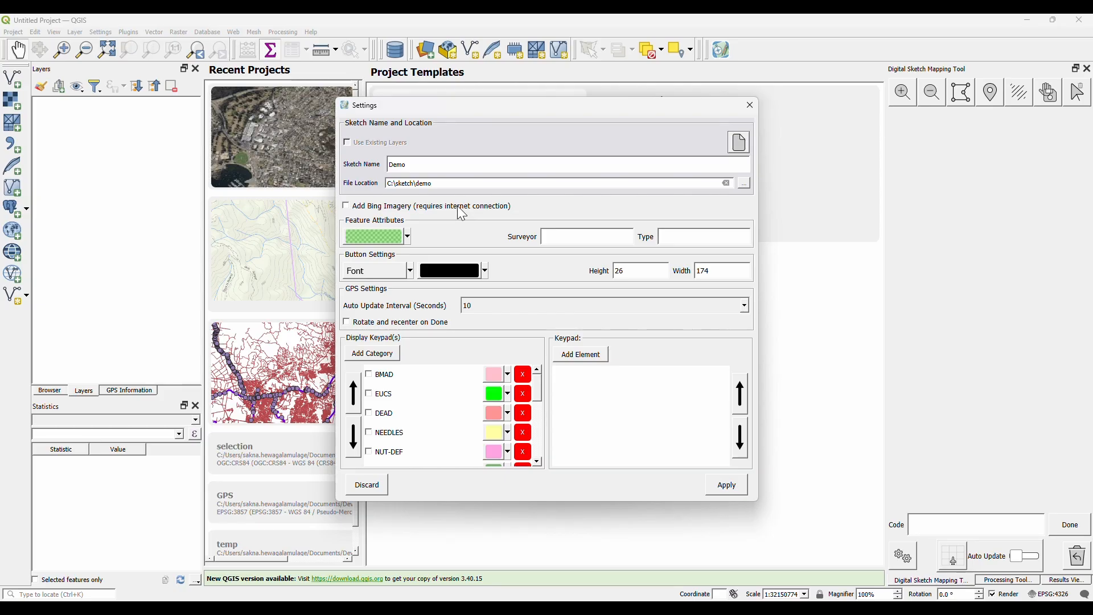
Add Bing imagery to the sketch project and enter the surveyor's name in the feature attributes.
{"action": "left_click", "coordinate": [353, 212]}
{"action": "type", "text": "Bendall"}
Enable the EUCS, DEAD, POSSUM and SPH categories among the display keypads.
{"action": "left_click", "coordinate": [380, 394]}
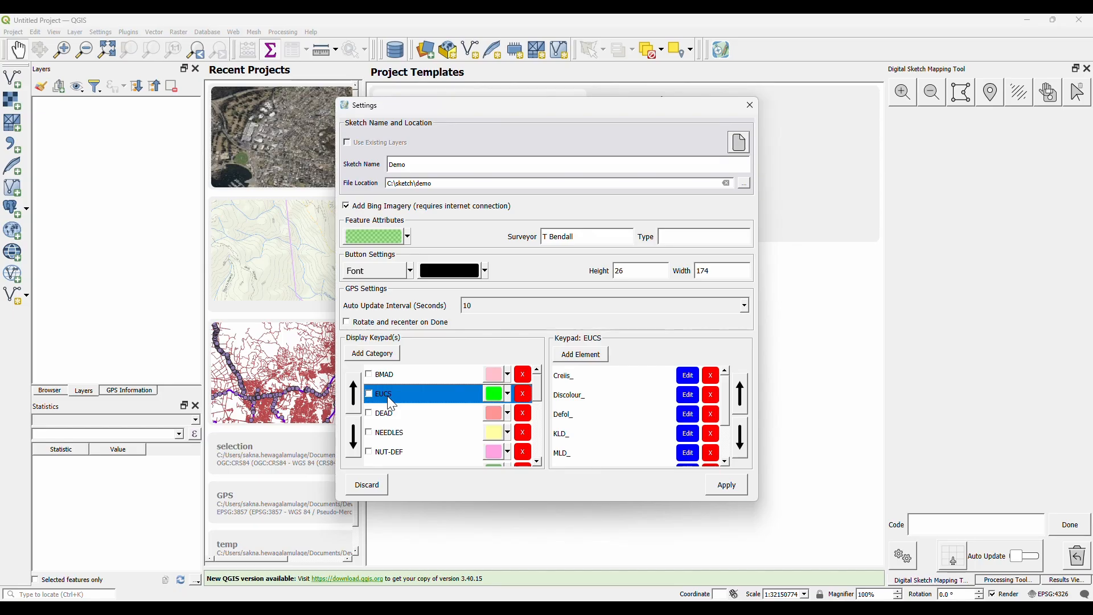
{"action": "left_click", "coordinate": [494, 393]}
{"action": "left_click", "coordinate": [369, 394]}
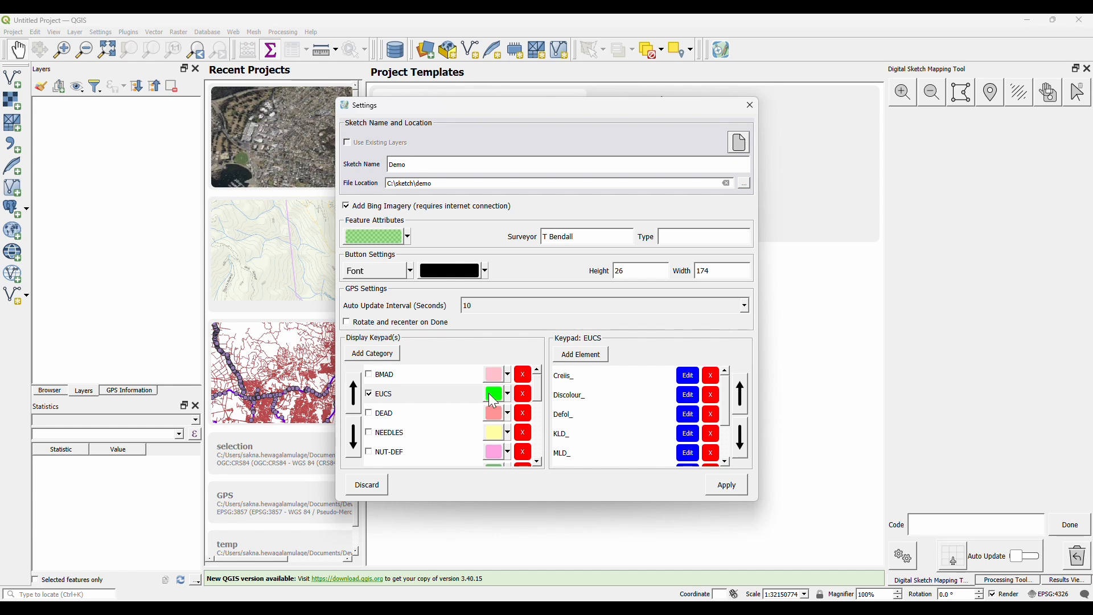
{"action": "left_click", "coordinate": [369, 414]}
{"action": "scroll", "coordinate": [373, 435], "scroll_direction": "down", "scroll_amount": 1}
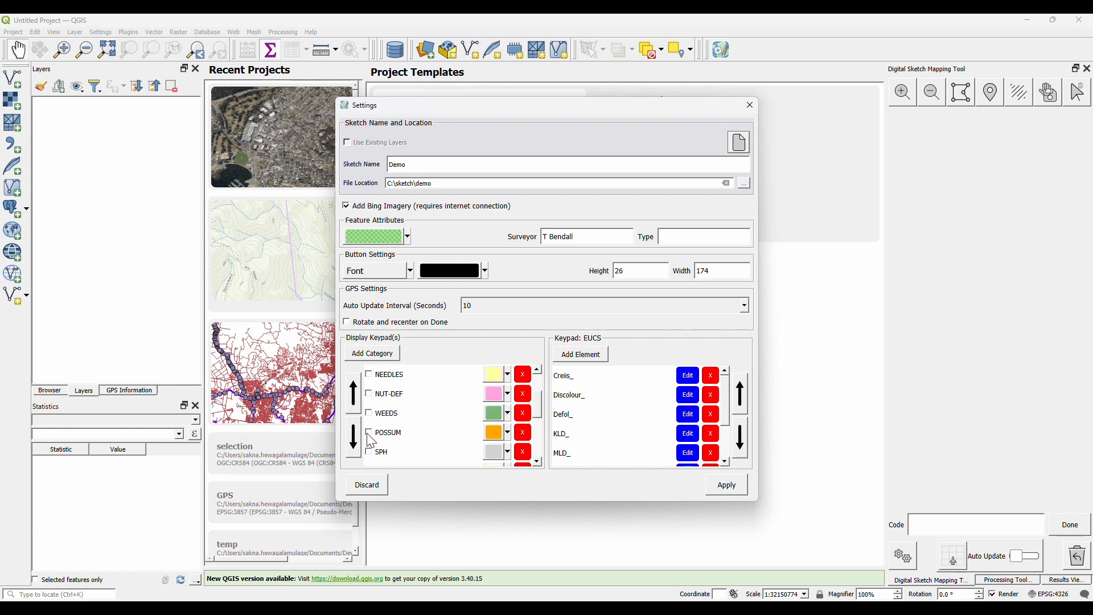
{"action": "left_click", "coordinate": [373, 435]}
{"action": "left_click", "coordinate": [369, 434]}
{"action": "left_click", "coordinate": [370, 453]}
Enable the CLIMATE, SEVERITY and GROUND categories among the display keypads as well.
{"action": "scroll", "coordinate": [373, 456], "scroll_direction": "down", "scroll_amount": 1}
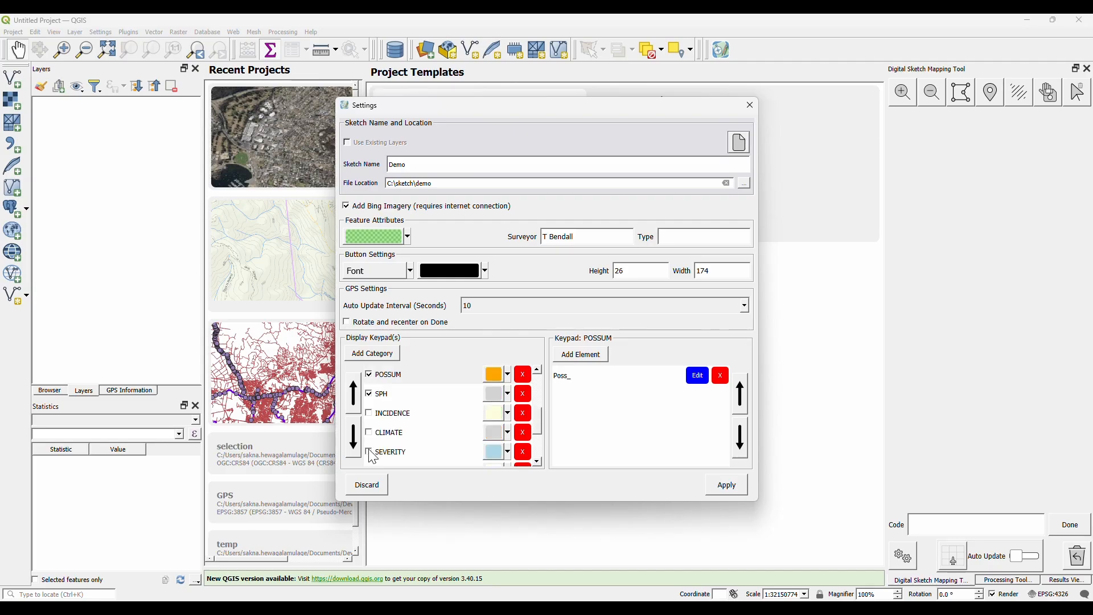
{"action": "left_click", "coordinate": [370, 434]}
{"action": "left_click", "coordinate": [370, 453]}
{"action": "scroll", "coordinate": [382, 456], "scroll_direction": "down", "scroll_amount": 1}
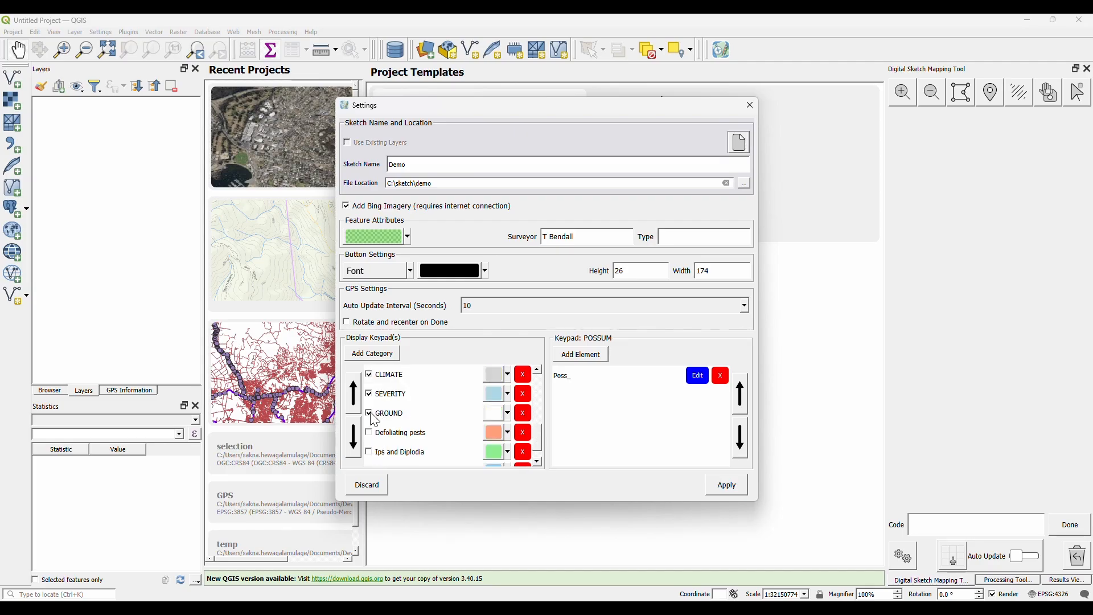
{"action": "scroll", "coordinate": [428, 408], "scroll_direction": "up", "scroll_amount": 1}
{"action": "scroll", "coordinate": [428, 408], "scroll_direction": "up", "scroll_amount": 2}
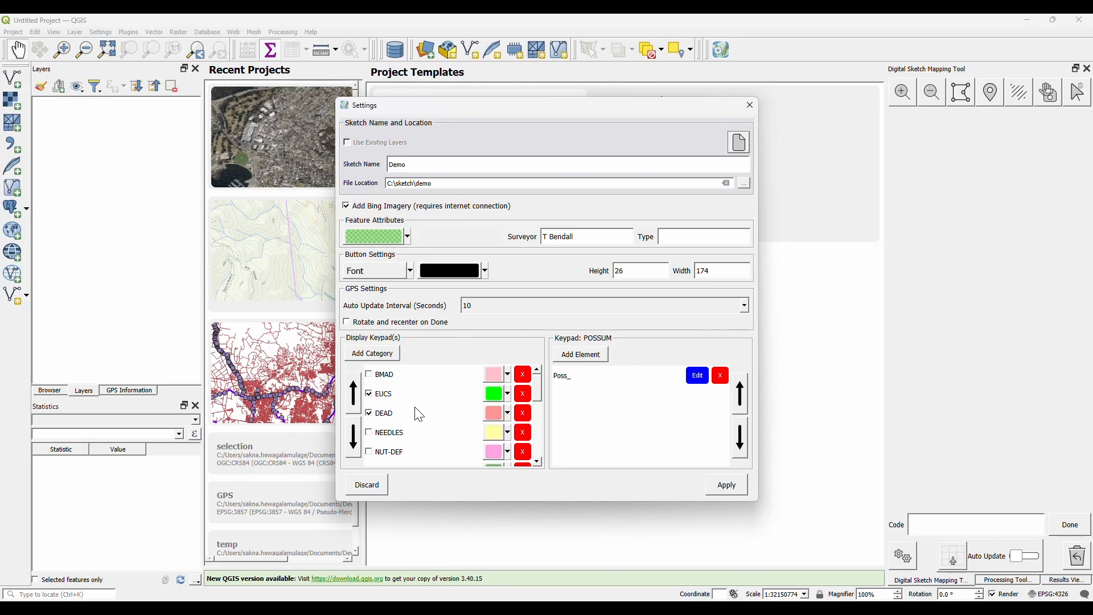
{"action": "left_click_drag", "start_coordinate": [521, 107], "coordinate": [503, 110]}
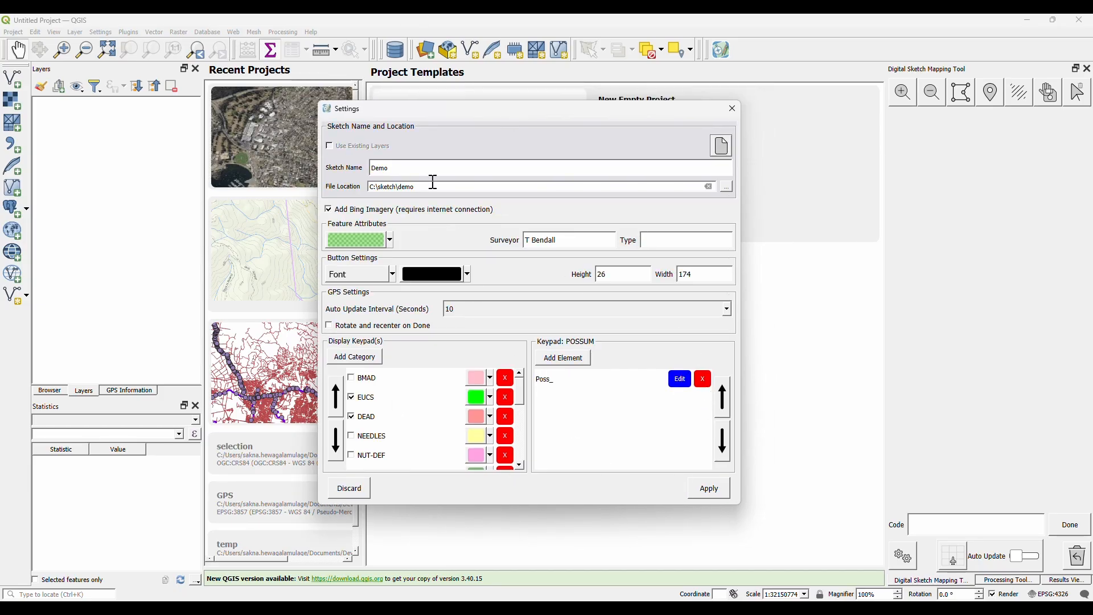
Apply the Demo sketch settings and bring the map to the forested country in southeastern Australia at about 1:37000 scale.
{"action": "left_click", "coordinate": [715, 494]}
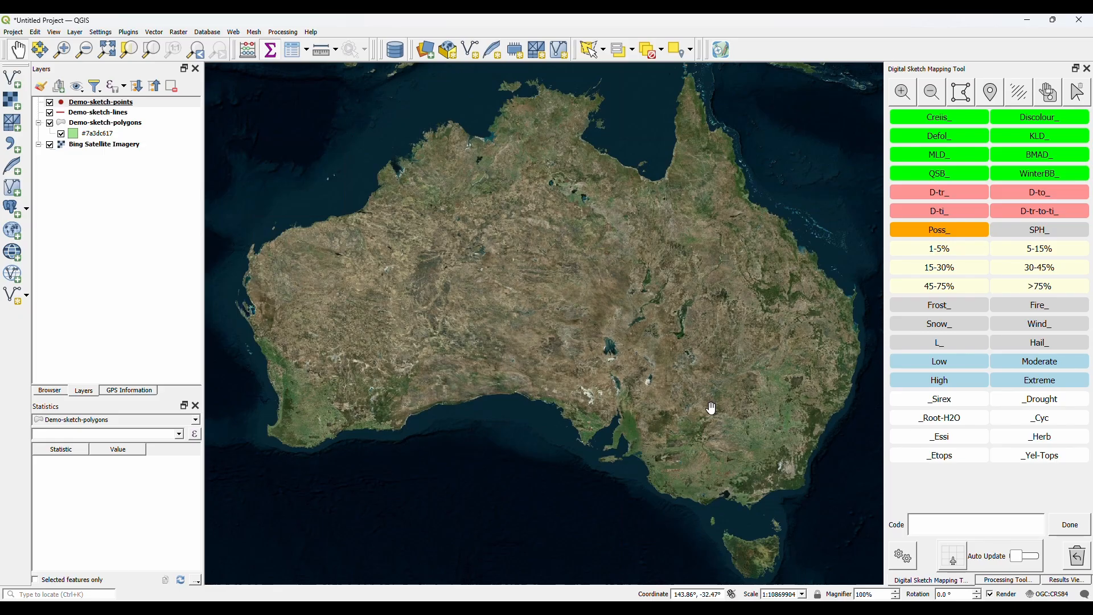
{"action": "left_click_drag", "start_coordinate": [780, 481], "coordinate": [622, 409]}
{"action": "left_click_drag", "start_coordinate": [632, 371], "coordinate": [532, 320]}
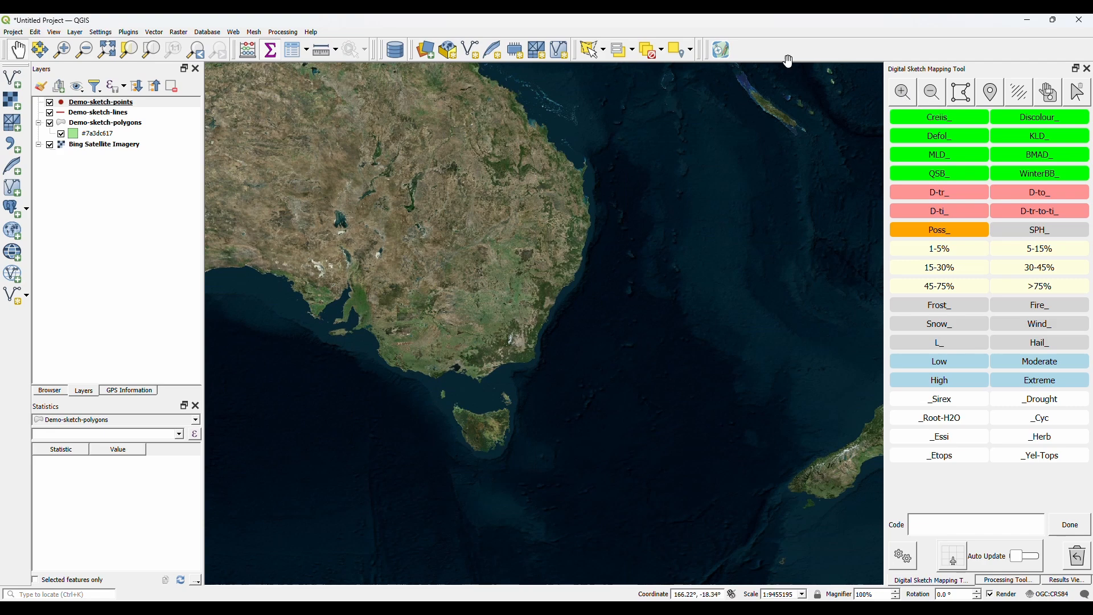
{"action": "left_click", "coordinate": [902, 93]}
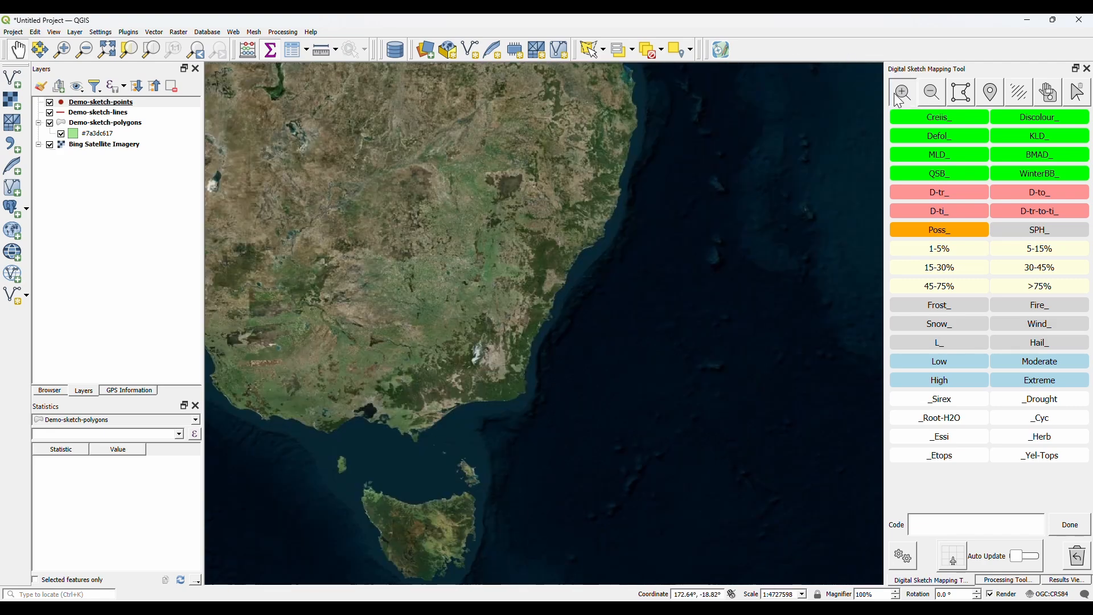
{"action": "left_click", "coordinate": [902, 93]}
{"action": "left_click", "coordinate": [902, 93]}
{"action": "left_click", "coordinate": [898, 96]}
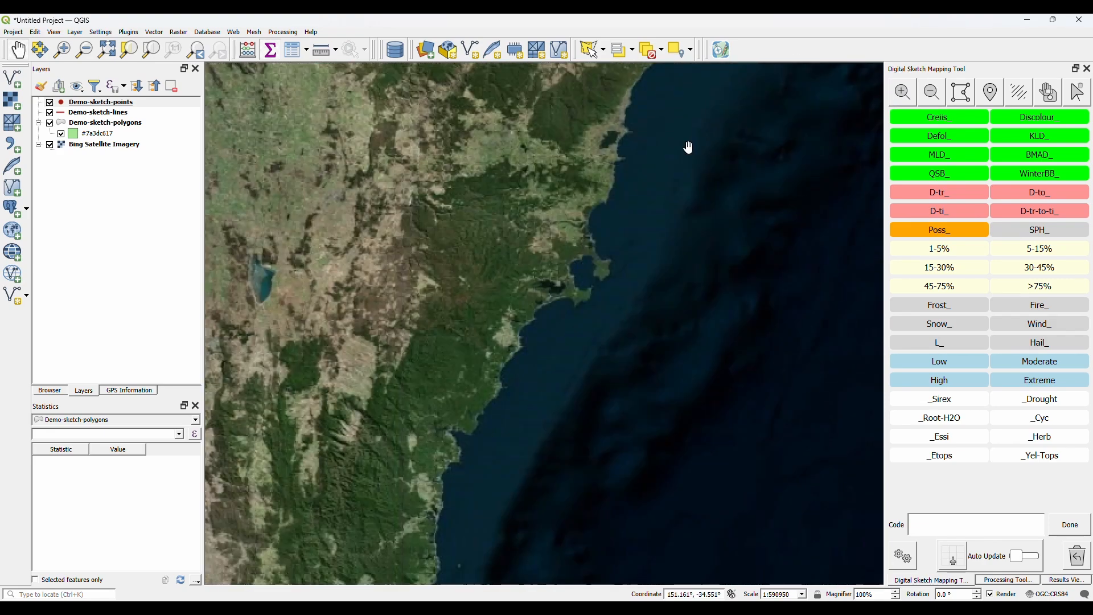
{"action": "left_click_drag", "start_coordinate": [359, 292], "coordinate": [532, 321]}
{"action": "left_click", "coordinate": [905, 92]}
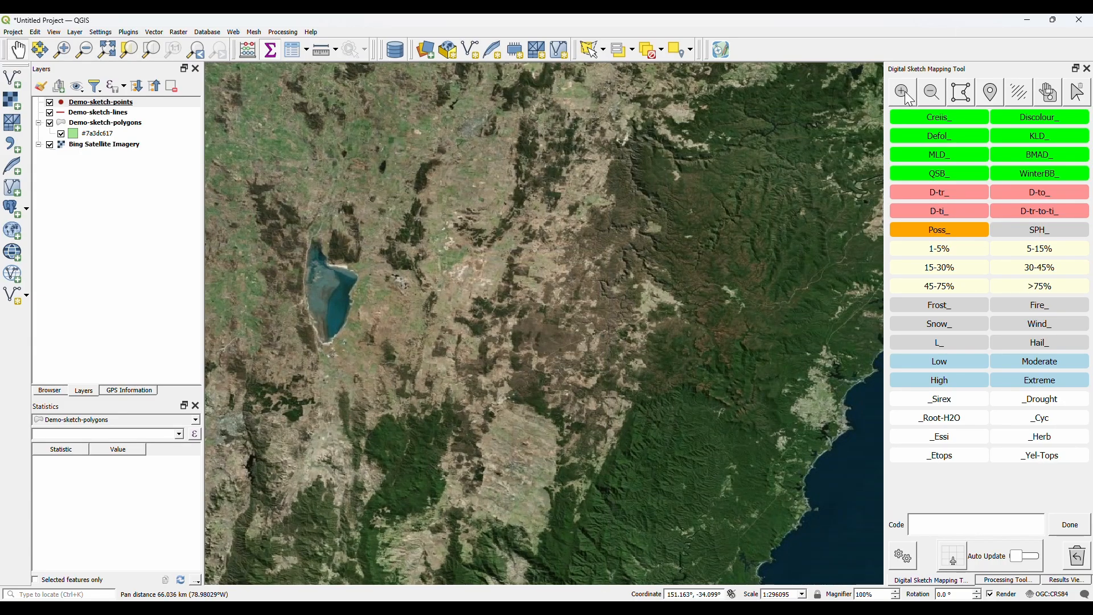
{"action": "left_click", "coordinate": [905, 94]}
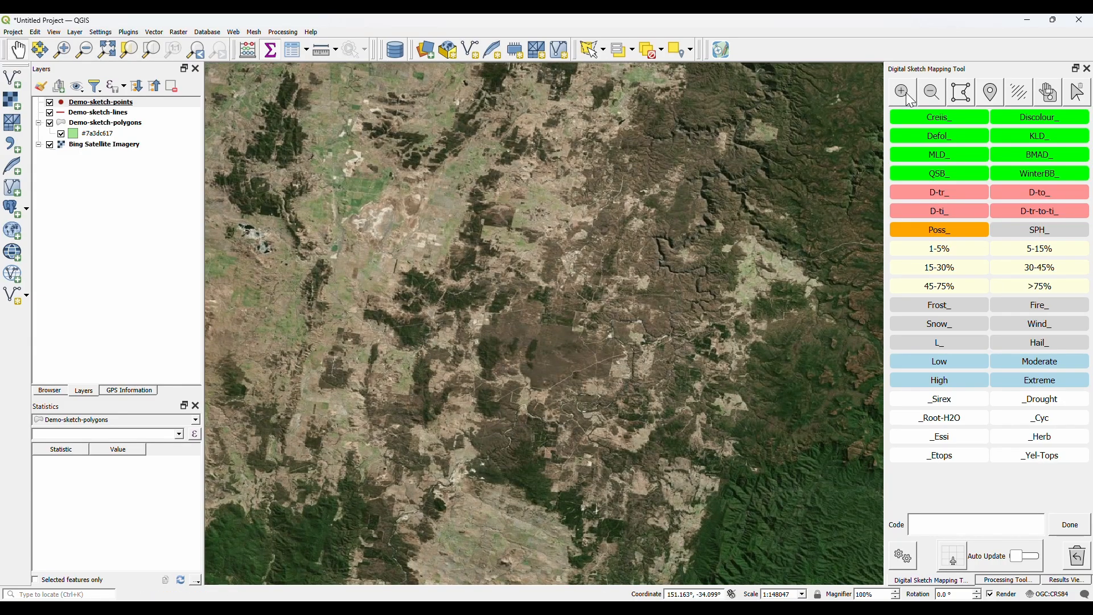
{"action": "left_click", "coordinate": [906, 97]}
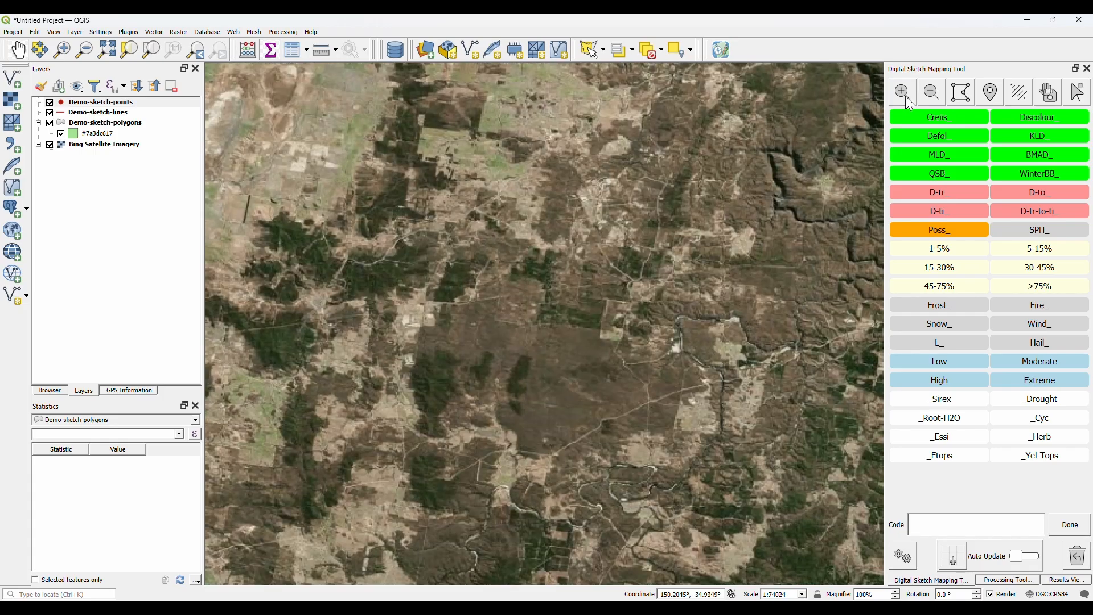
{"action": "left_click", "coordinate": [906, 96]}
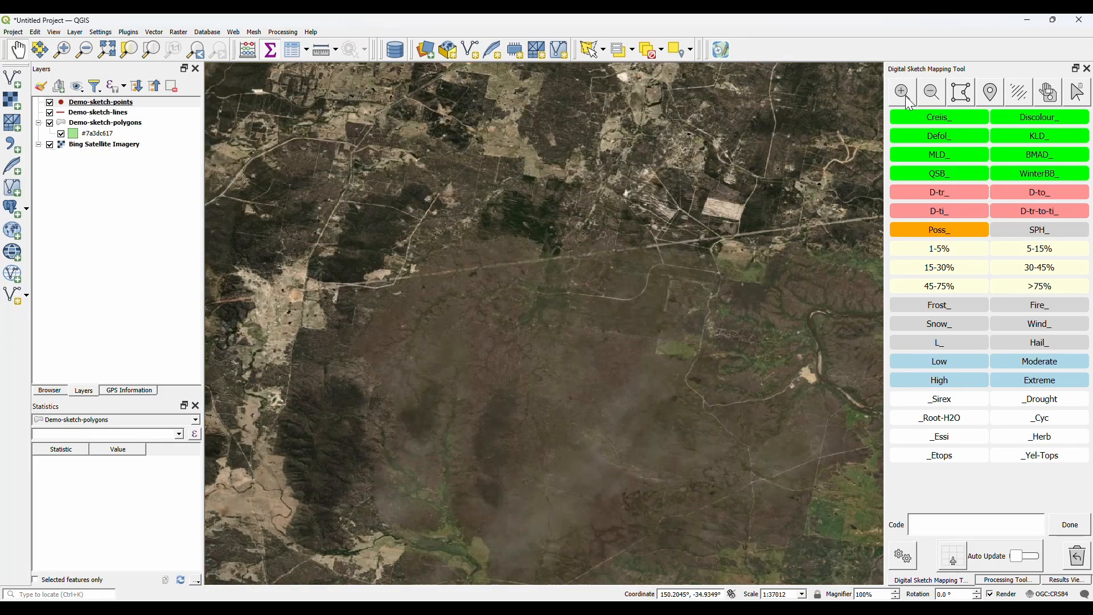
{"action": "left_click_drag", "start_coordinate": [366, 251], "coordinate": [695, 273]}
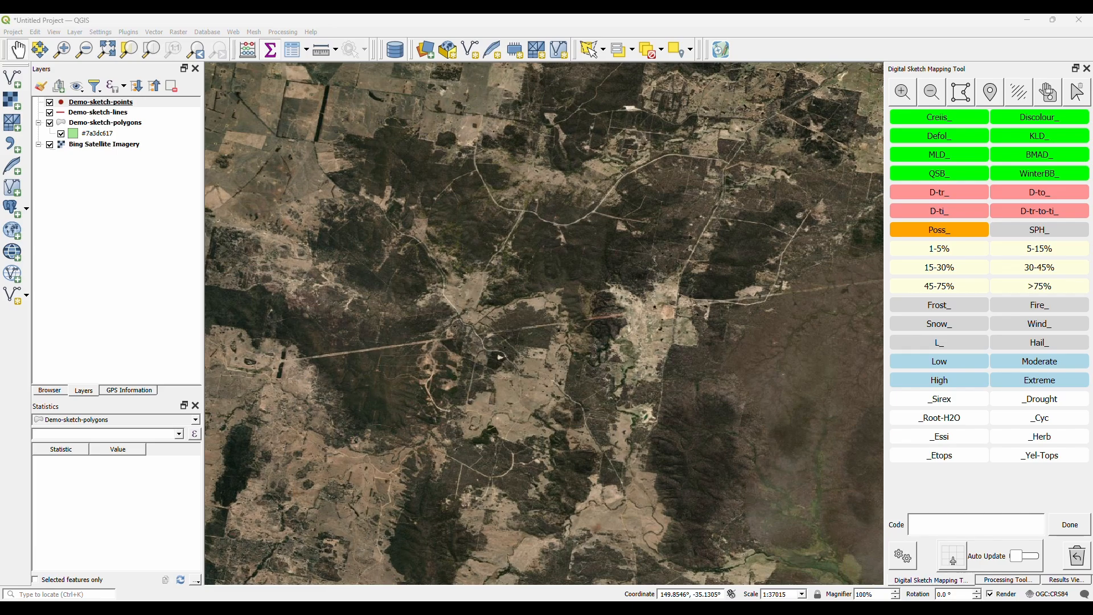
Sketch a set of roughly parallel freehand lines across the dark forest block at the western side of the map.
{"action": "left_click", "coordinate": [1021, 100]}
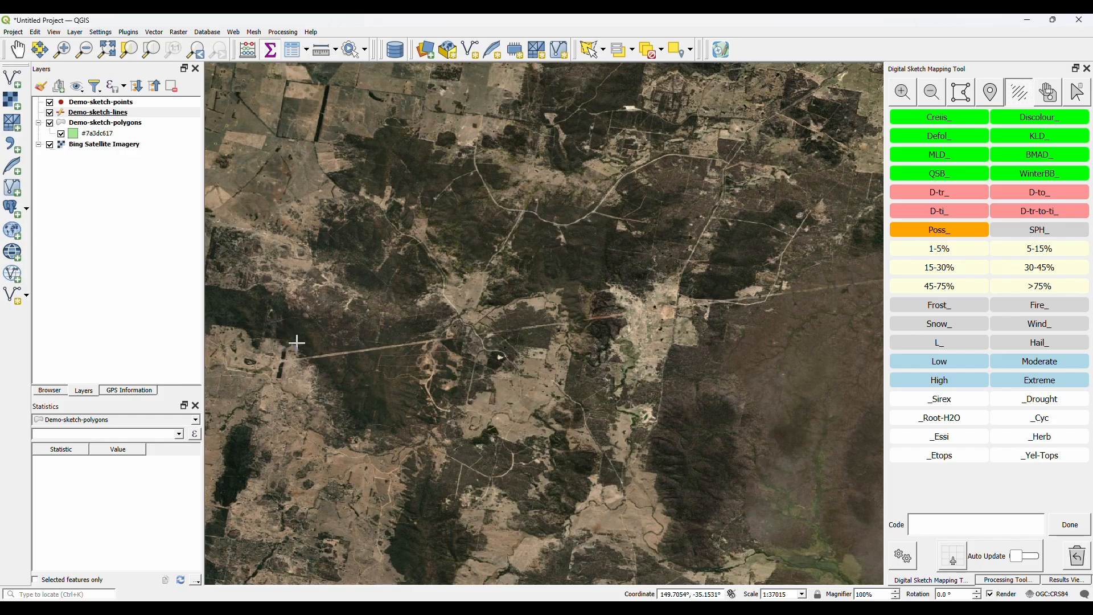
{"action": "left_click_drag", "start_coordinate": [295, 343], "coordinate": [334, 317]}
{"action": "mouse_move", "coordinate": [300, 349]}
{"action": "left_mouse_down"}
{"action": "mouse_move", "coordinate": [359, 314]}
{"action": "mouse_move", "coordinate": [340, 344]}
{"action": "mouse_move", "coordinate": [366, 322]}
{"action": "left_mouse_up"}
{"action": "left_click_drag", "start_coordinate": [317, 371], "coordinate": [376, 320]}
{"action": "left_click_drag", "start_coordinate": [334, 383], "coordinate": [387, 321]}
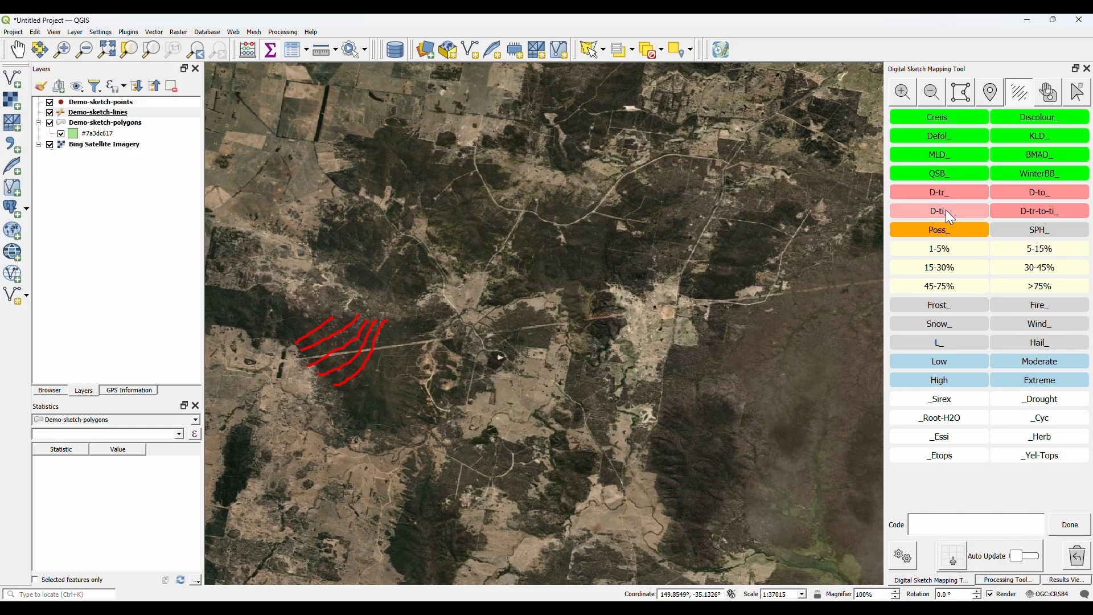
Assign the code D-tr_Low_Sirex to the sketched lines and finish the feature.
{"action": "left_click", "coordinate": [954, 193]}
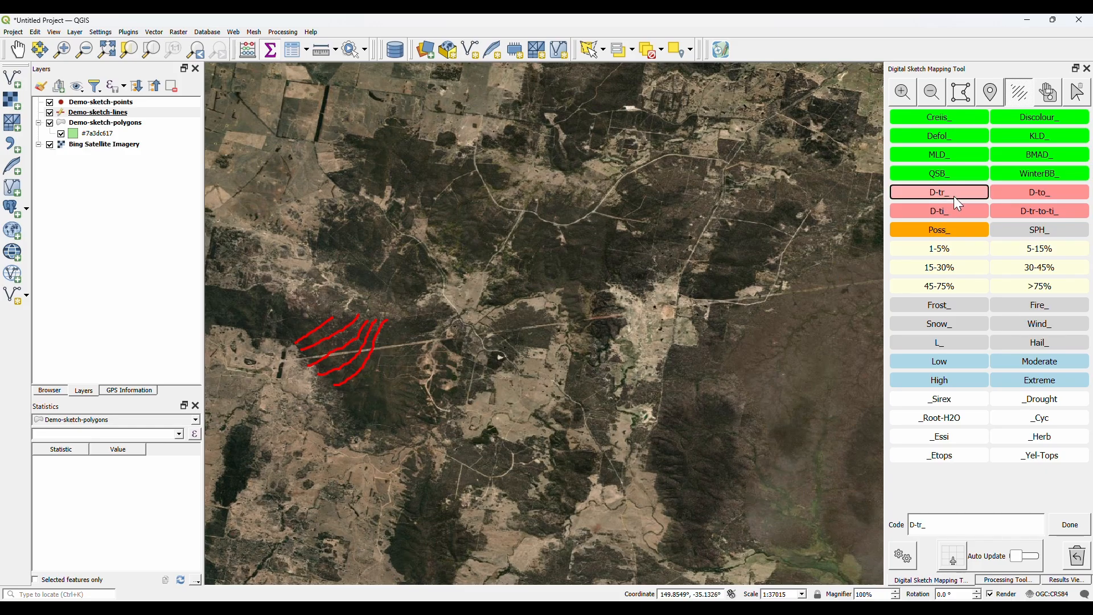
{"action": "left_click", "coordinate": [962, 359]}
{"action": "left_click", "coordinate": [980, 402]}
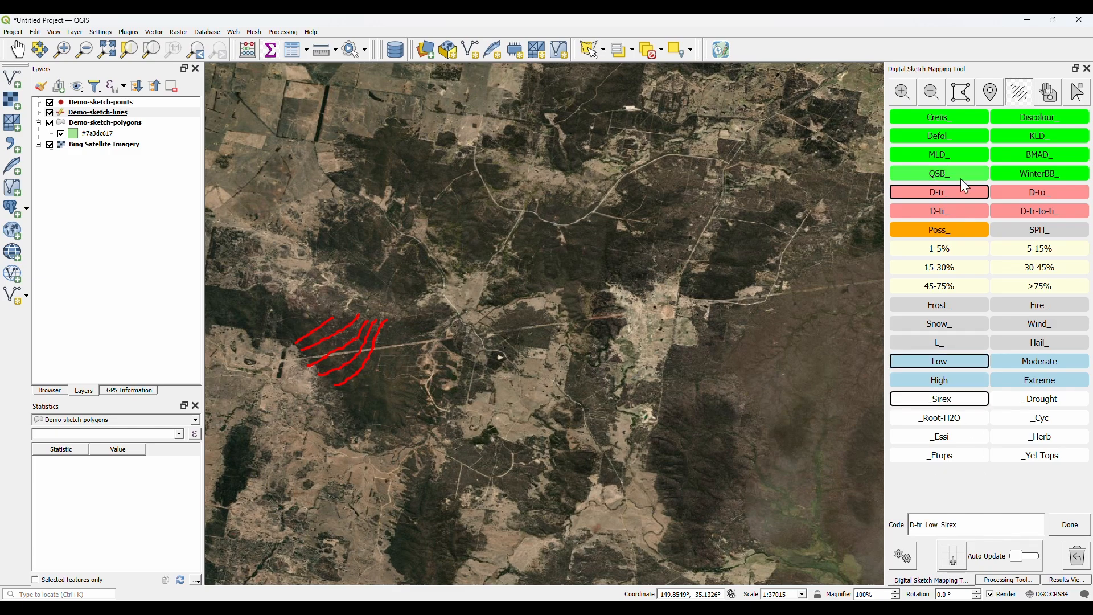
{"action": "left_click", "coordinate": [1074, 528]}
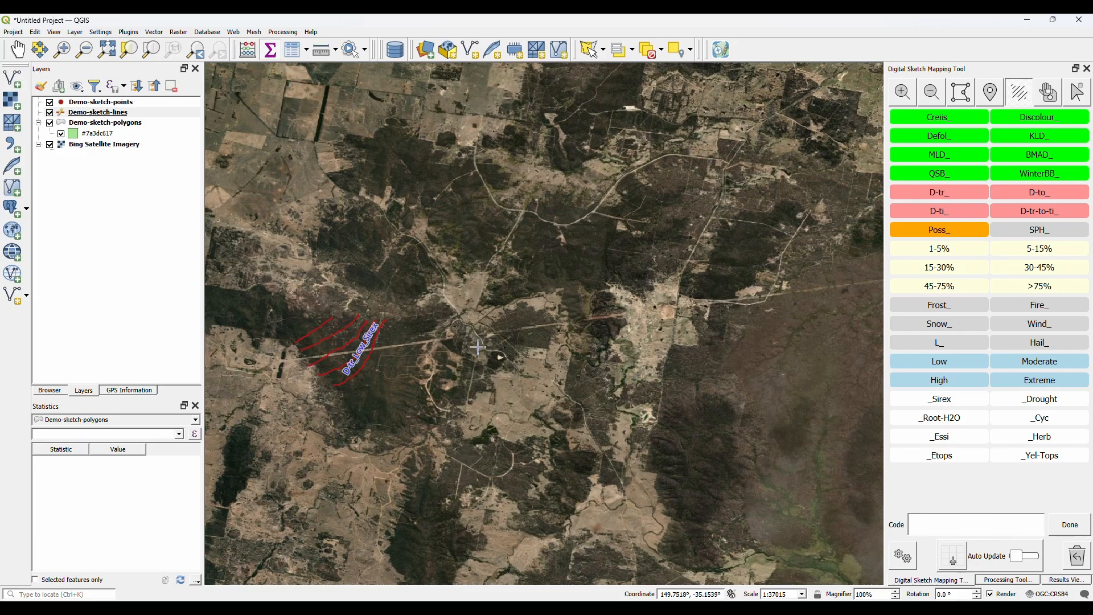
Sketch a second set of short parallel lines over the small forest patch further east, removing a stroke and drawing on.
{"action": "left_click_drag", "start_coordinate": [493, 329], "coordinate": [545, 303]}
{"action": "left_click_drag", "start_coordinate": [521, 344], "coordinate": [550, 319]}
{"action": "left_click", "coordinate": [1079, 560]}
{"action": "mouse_move", "coordinate": [498, 329]}
{"action": "left_mouse_down"}
{"action": "mouse_move", "coordinate": [524, 310]}
{"action": "mouse_move", "coordinate": [546, 332]}
{"action": "mouse_move", "coordinate": [557, 326]}
{"action": "mouse_move", "coordinate": [556, 340]}
{"action": "left_mouse_up"}
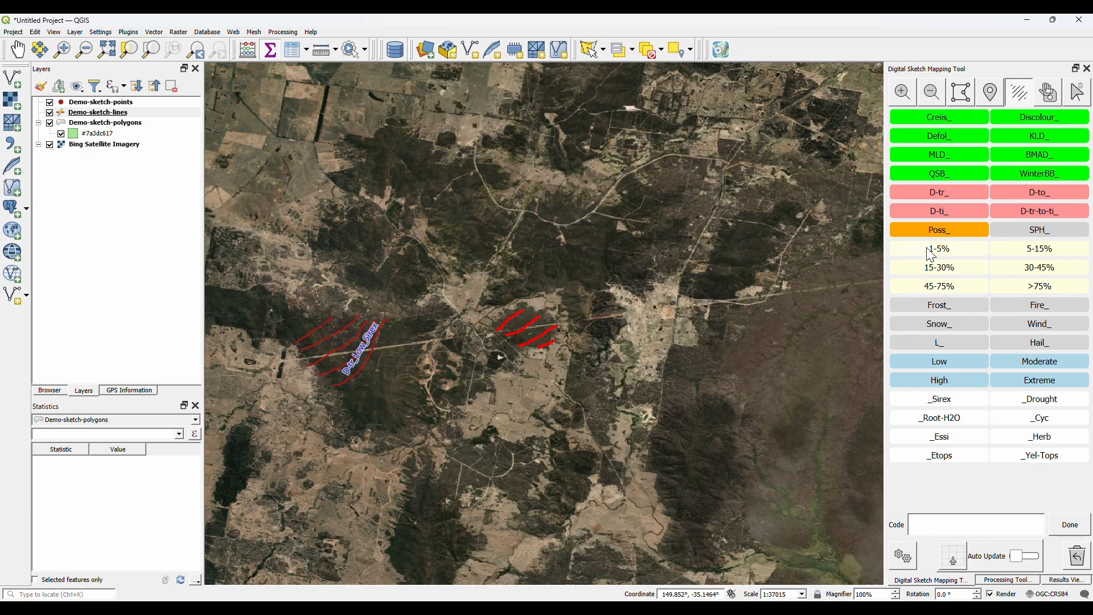
Assign the code D-ti_1-5% to the second set of lines and finish the feature.
{"action": "left_click", "coordinate": [935, 215]}
{"action": "left_click", "coordinate": [956, 251]}
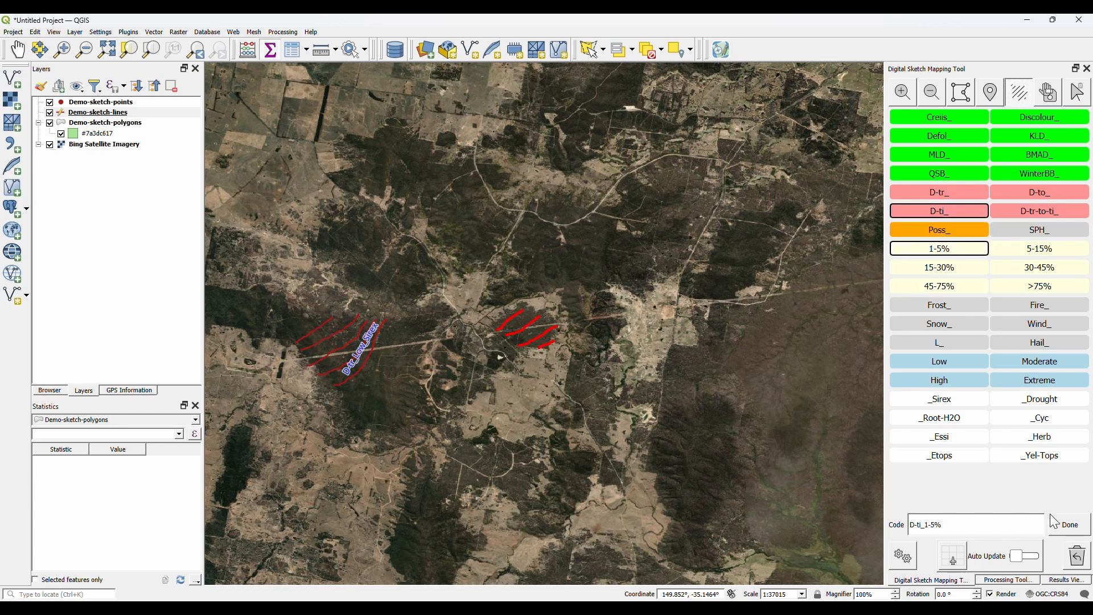
{"action": "left_click", "coordinate": [1066, 527]}
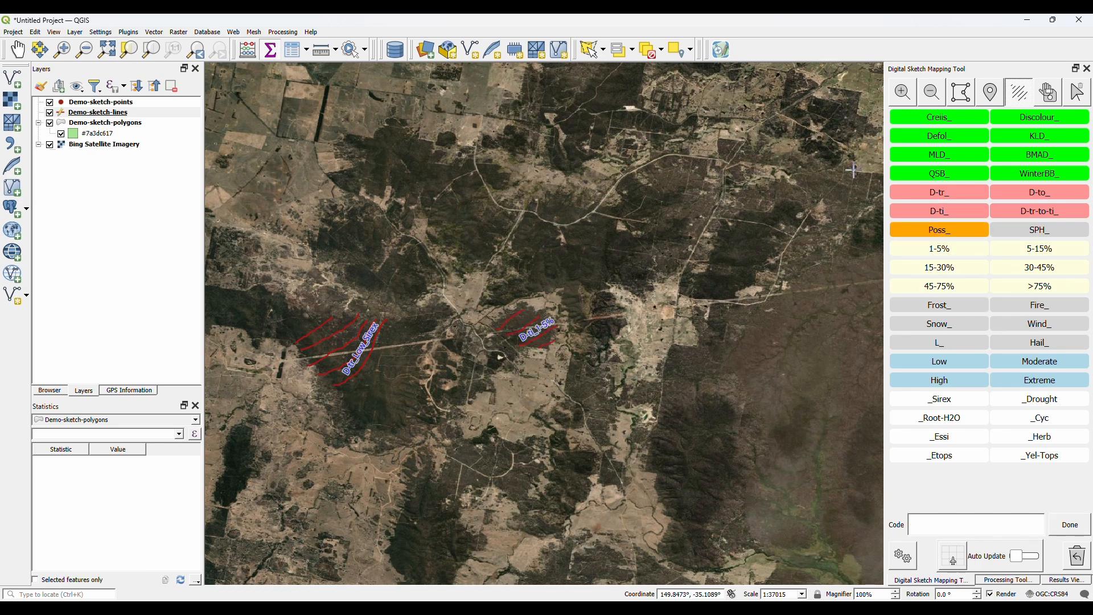
Place four points in the clearing just south of the second set of lines and code them Poss_Low.
{"action": "left_click", "coordinate": [991, 96]}
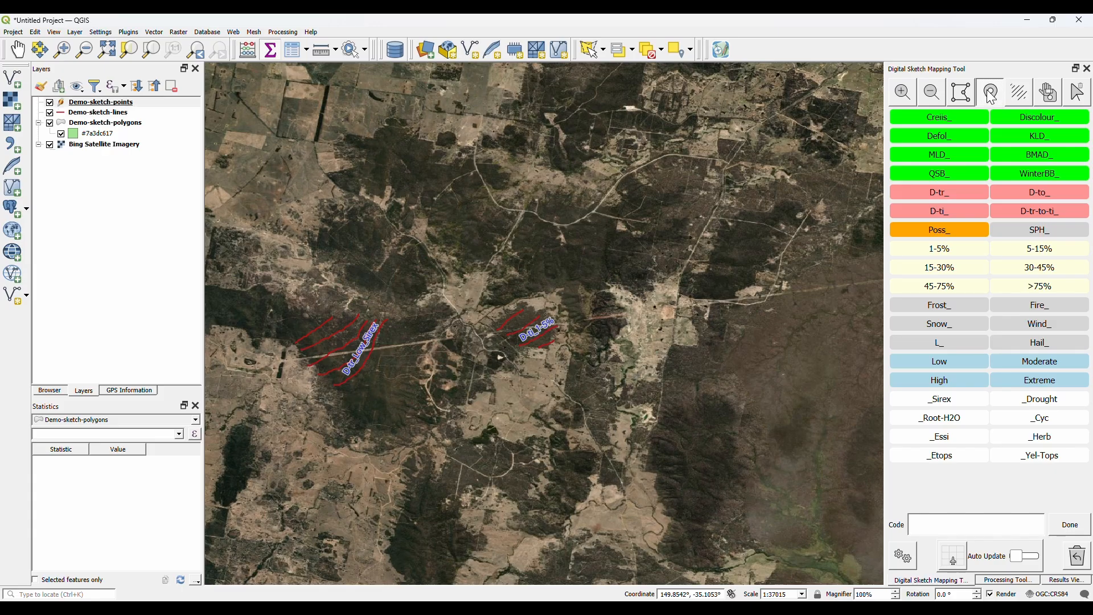
{"action": "left_click", "coordinate": [509, 381]}
{"action": "left_click", "coordinate": [523, 367]}
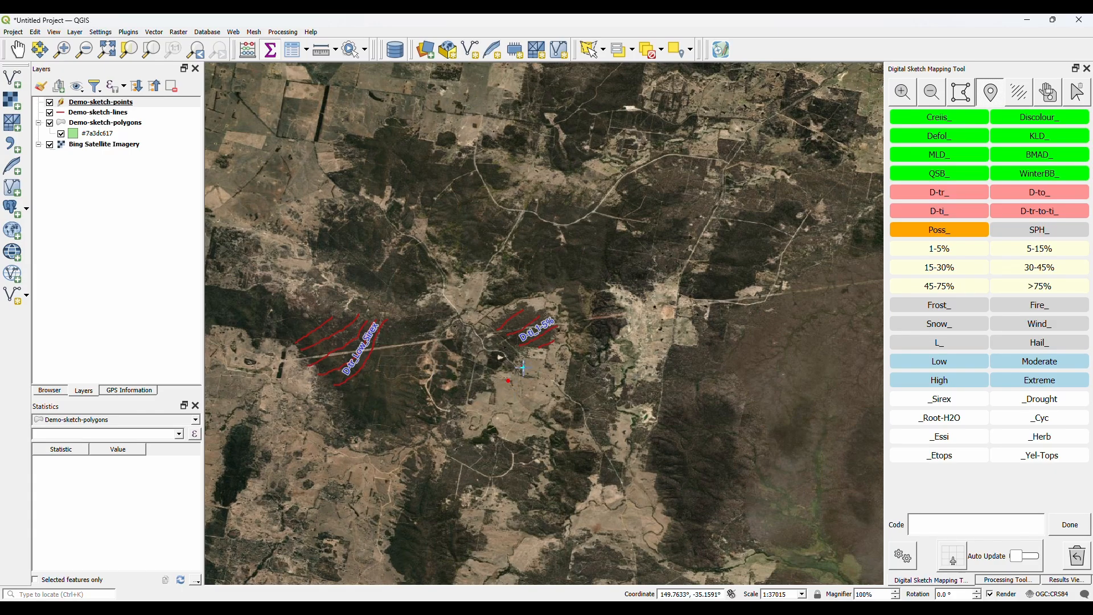
{"action": "left_click", "coordinate": [557, 376]}
{"action": "left_click", "coordinate": [545, 386]}
{"action": "left_click", "coordinate": [965, 229]}
{"action": "left_click", "coordinate": [968, 362]}
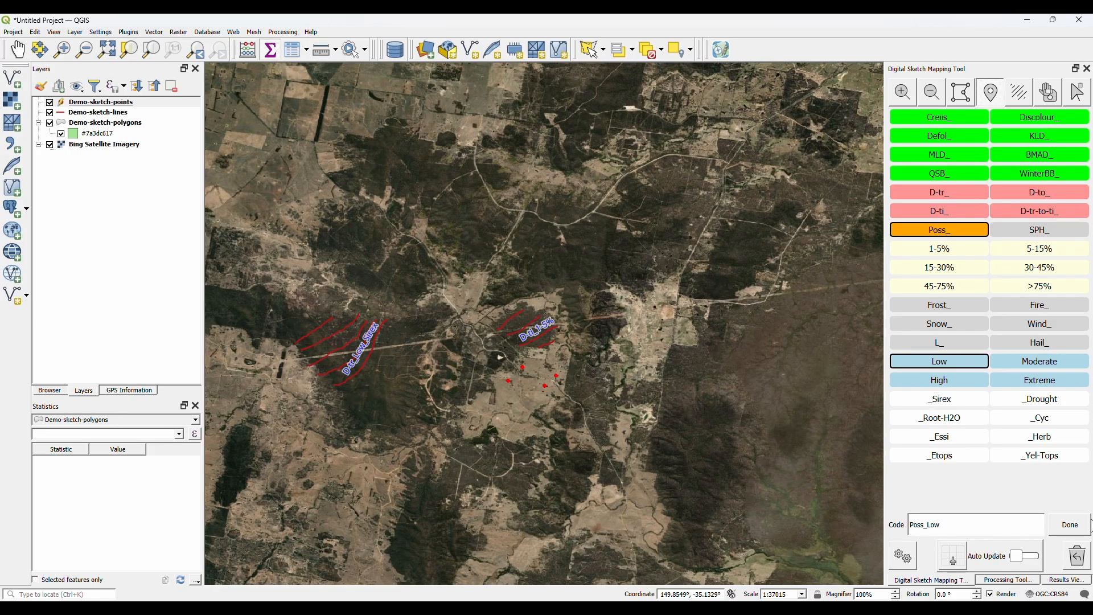
{"action": "left_click", "coordinate": [1089, 524]}
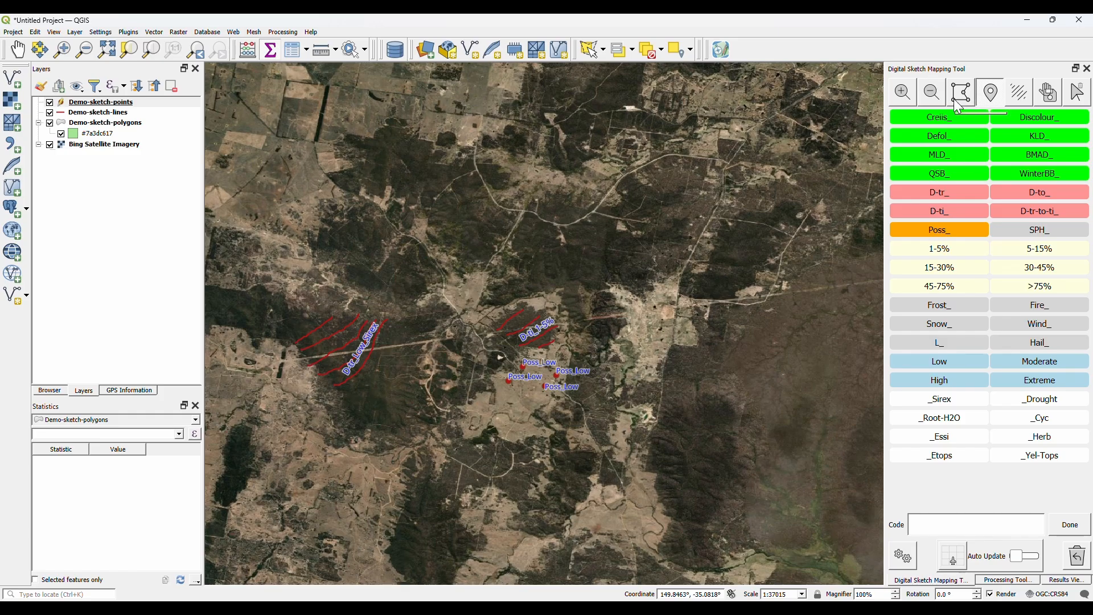
Sketch a large rounded polygon over the forest northeast of the existing features and code it Moderate_Drought.
{"action": "left_click", "coordinate": [1049, 94]}
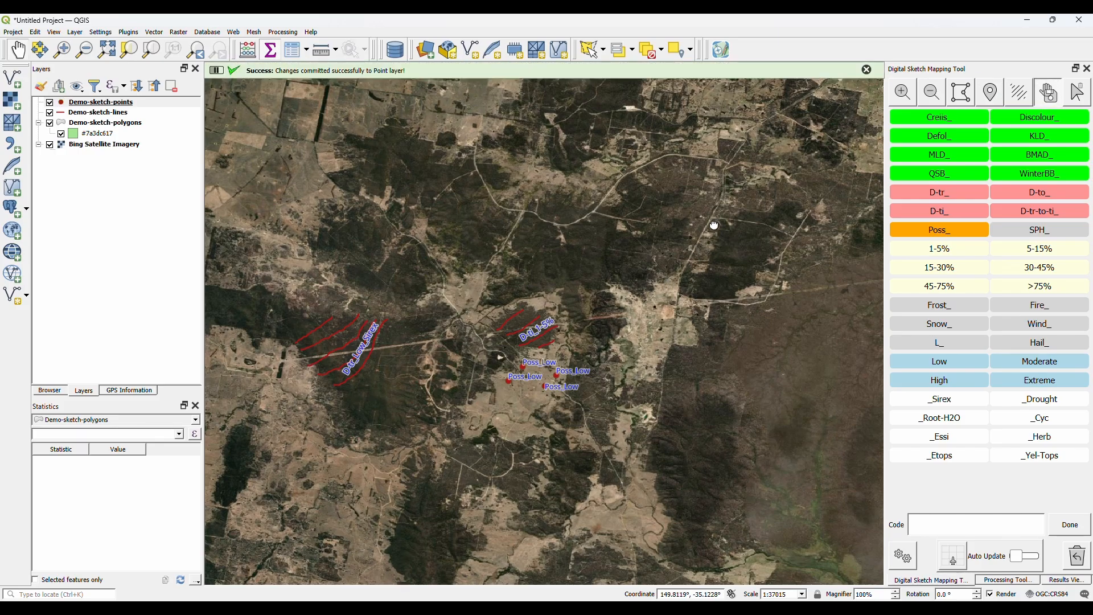
{"action": "left_click_drag", "start_coordinate": [711, 228], "coordinate": [601, 373]}
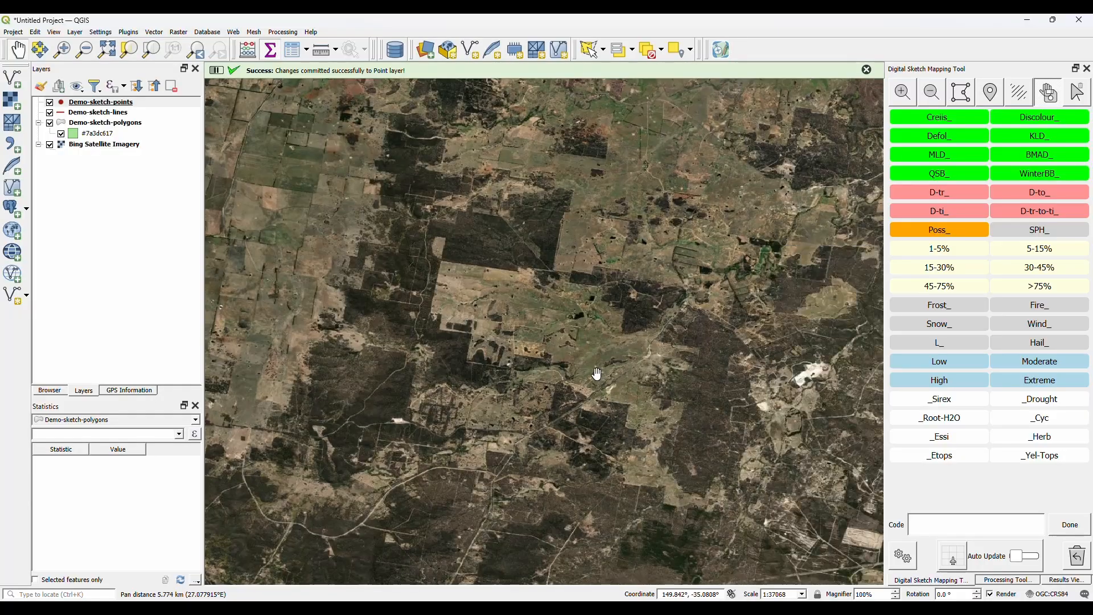
{"action": "left_click_drag", "start_coordinate": [453, 454], "coordinate": [670, 237]}
{"action": "left_click_drag", "start_coordinate": [499, 367], "coordinate": [589, 244]}
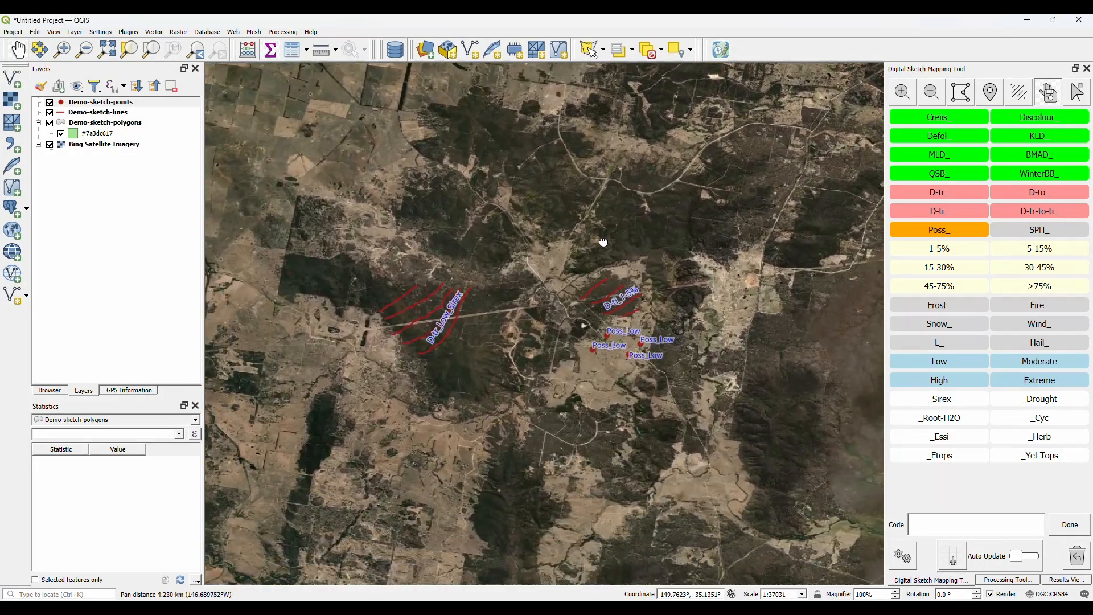
{"action": "left_click_drag", "start_coordinate": [671, 229], "coordinate": [654, 273]}
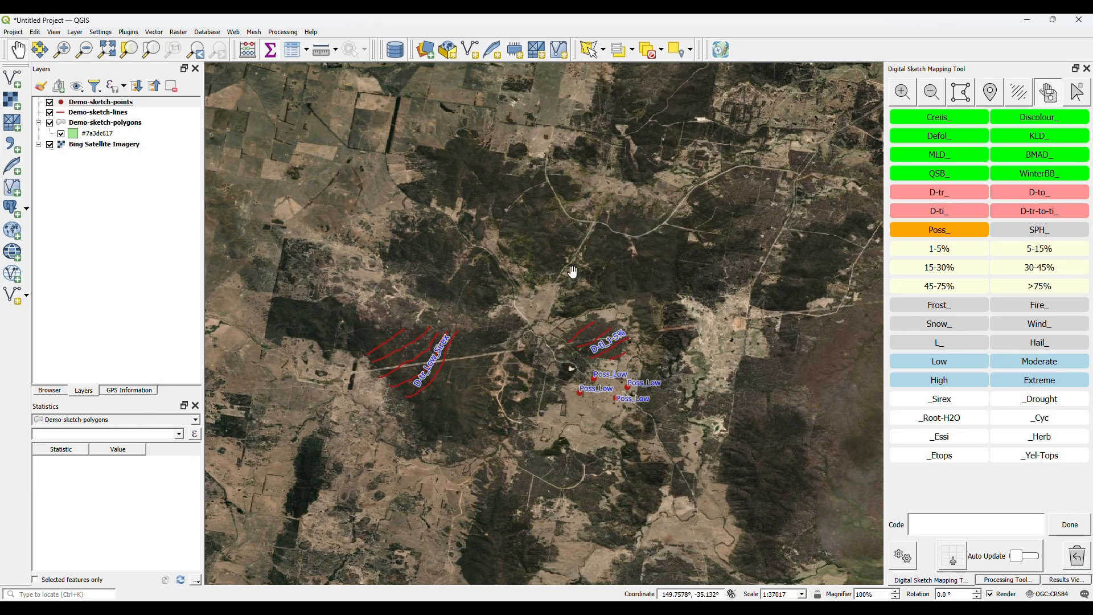
{"action": "left_click", "coordinate": [963, 92]}
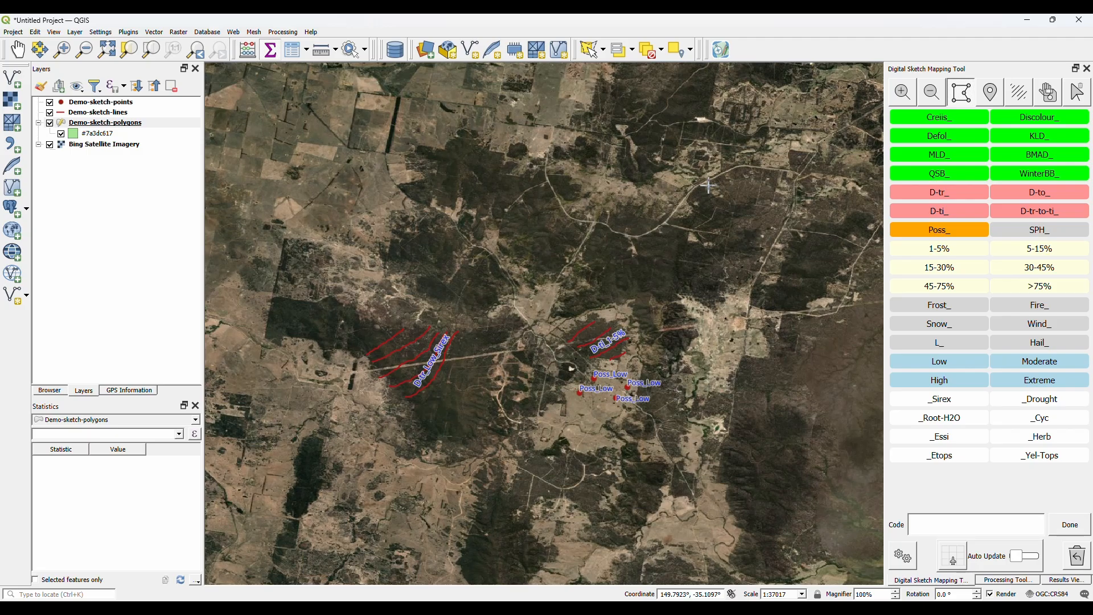
{"action": "mouse_move", "coordinate": [710, 182]}
{"action": "left_mouse_down"}
{"action": "mouse_move", "coordinate": [785, 200]}
{"action": "mouse_move", "coordinate": [717, 284]}
{"action": "mouse_move", "coordinate": [669, 218]}
{"action": "mouse_move", "coordinate": [704, 188]}
{"action": "left_mouse_up"}
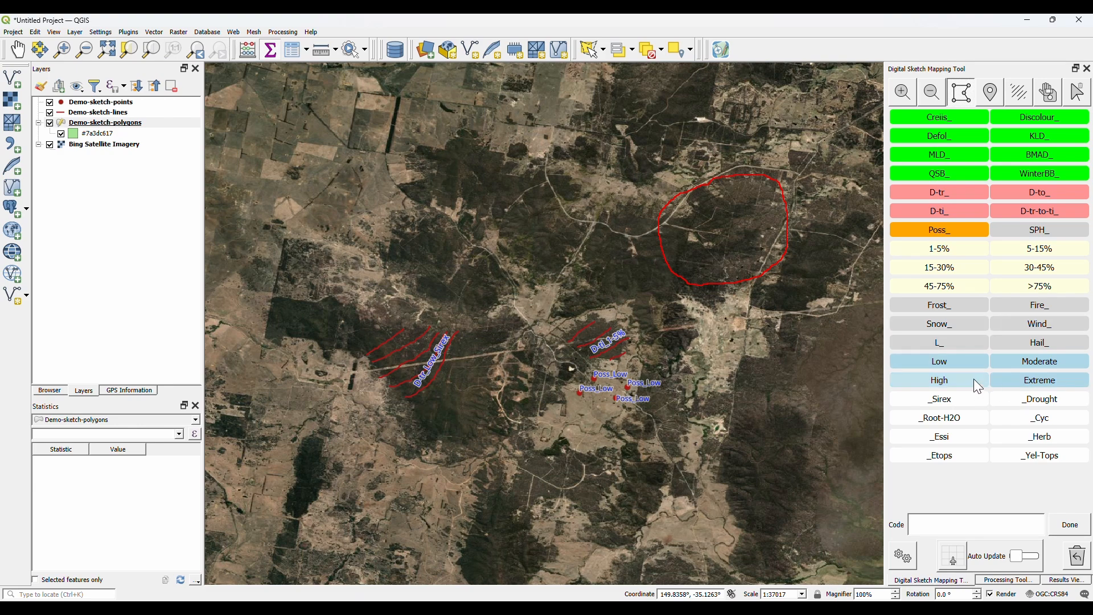
{"action": "left_click", "coordinate": [1018, 362]}
{"action": "left_click", "coordinate": [1029, 405]}
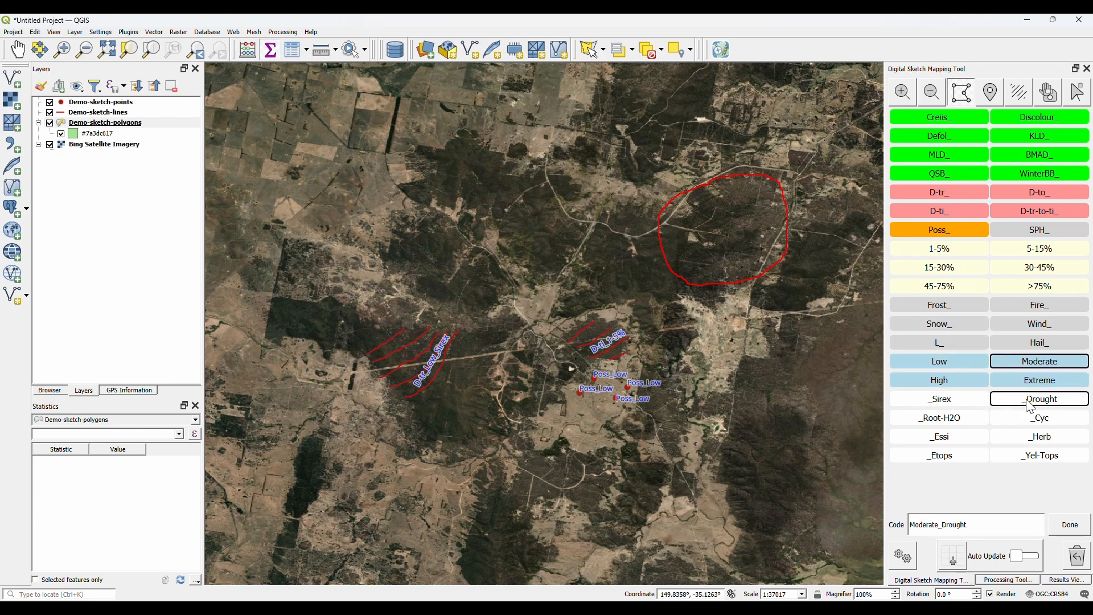
{"action": "left_click", "coordinate": [1071, 526]}
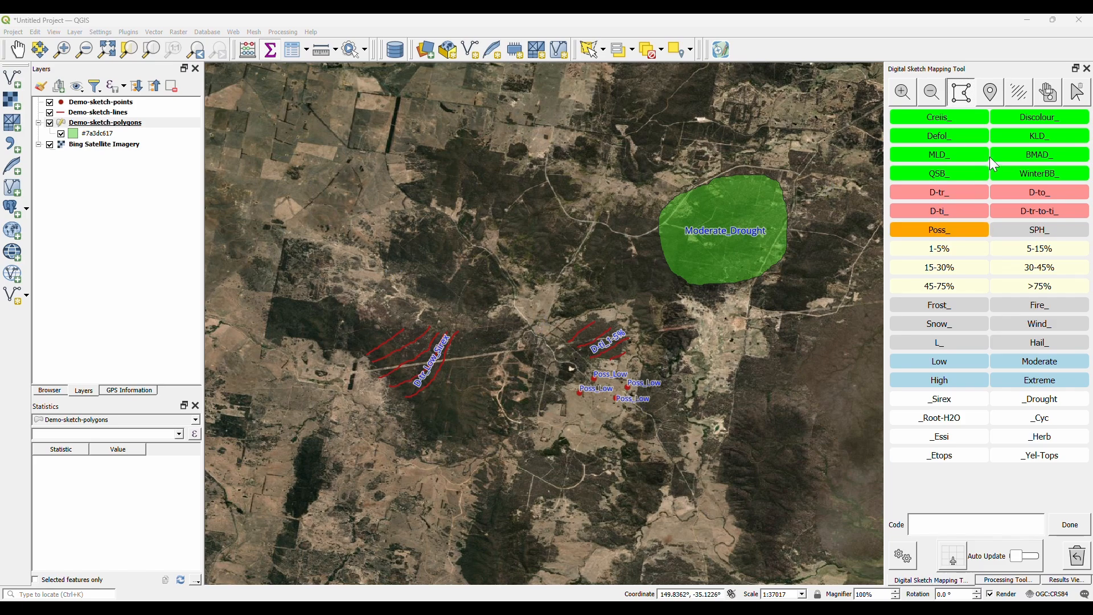
Delete the D-ti_1-5% line feature from the sketch.
{"action": "left_click", "coordinate": [1078, 94]}
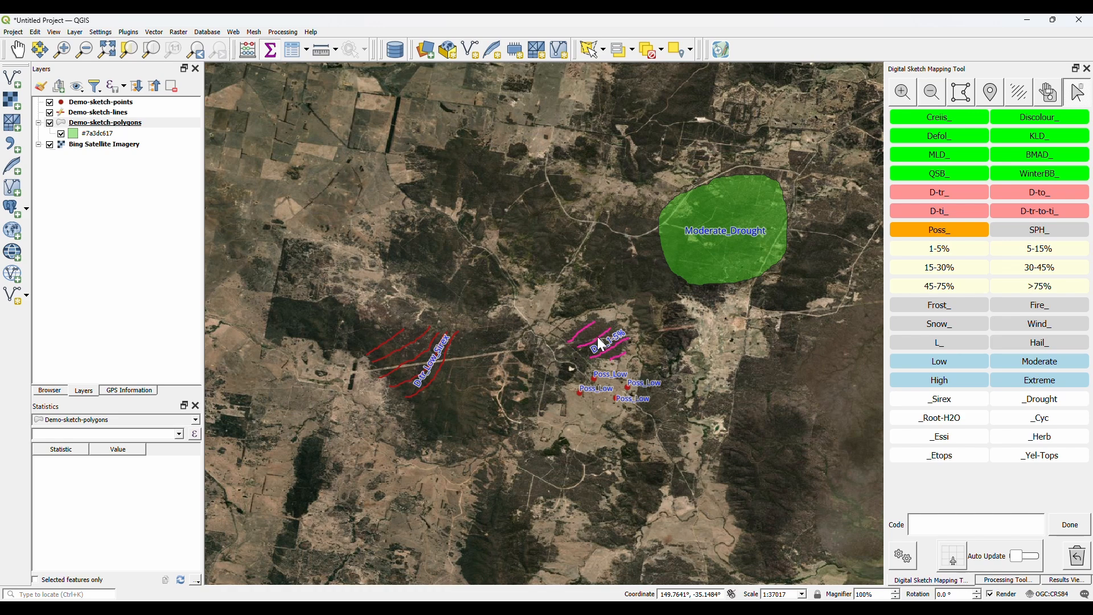
{"action": "left_click", "coordinate": [1084, 565]}
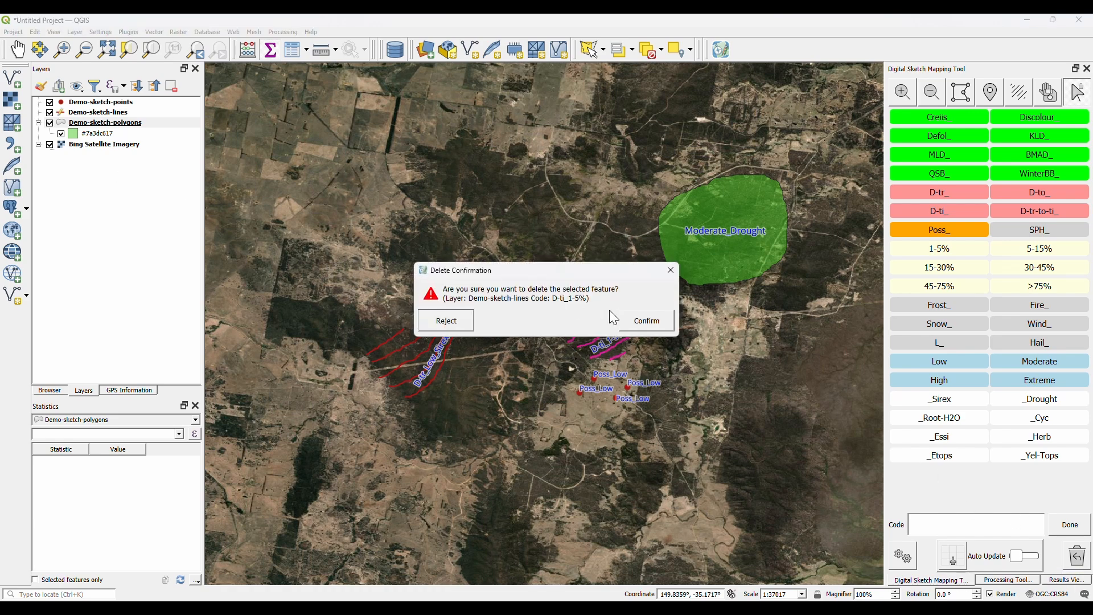
{"action": "left_click", "coordinate": [658, 325]}
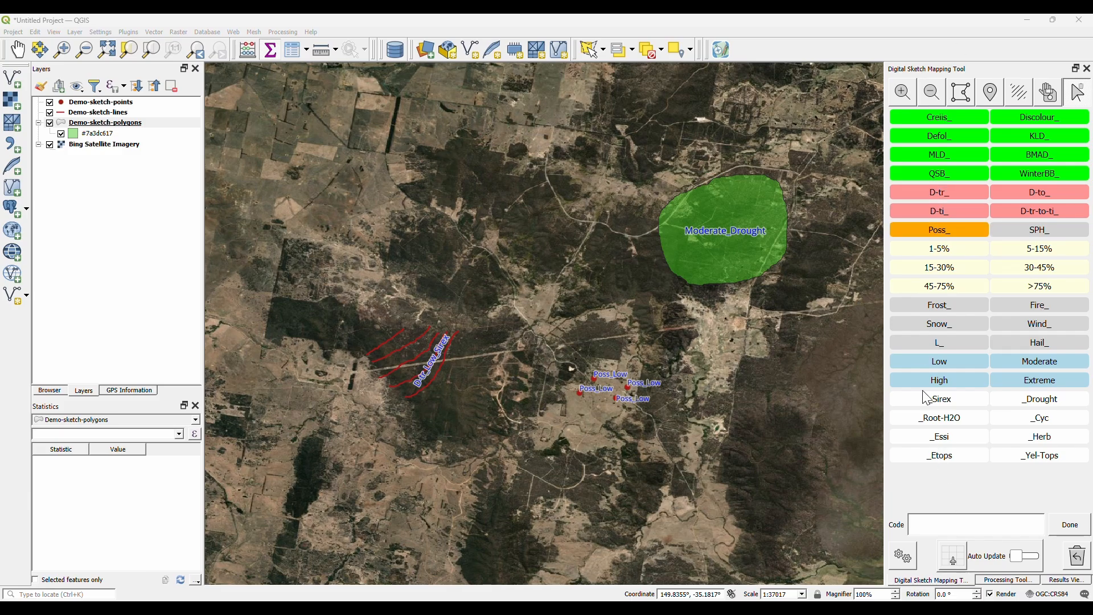
Enable the BMAD and NUT-DEF keypad categories and set the button height to 18 in the sketch tool's settings.
{"action": "left_click", "coordinate": [907, 563]}
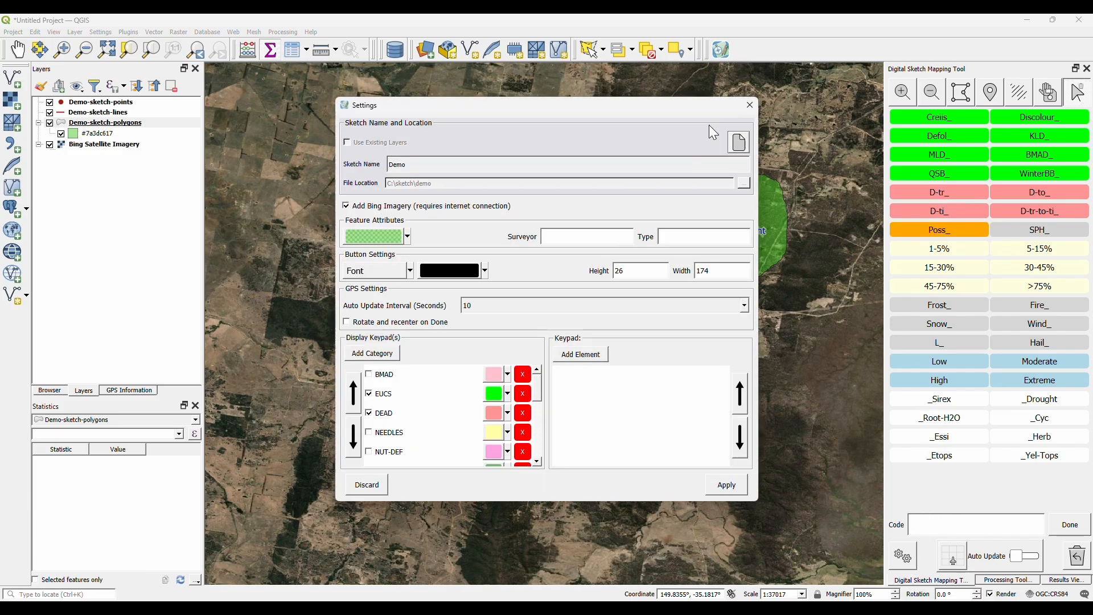
{"action": "left_click", "coordinate": [369, 374]}
{"action": "left_click", "coordinate": [368, 452]}
{"action": "left_click", "coordinate": [664, 272]}
{"action": "key", "text": "BackSpace"}
{"action": "key", "text": "BackSpace"}
{"action": "type", "text": "18"}
{"action": "left_click", "coordinate": [727, 485]}
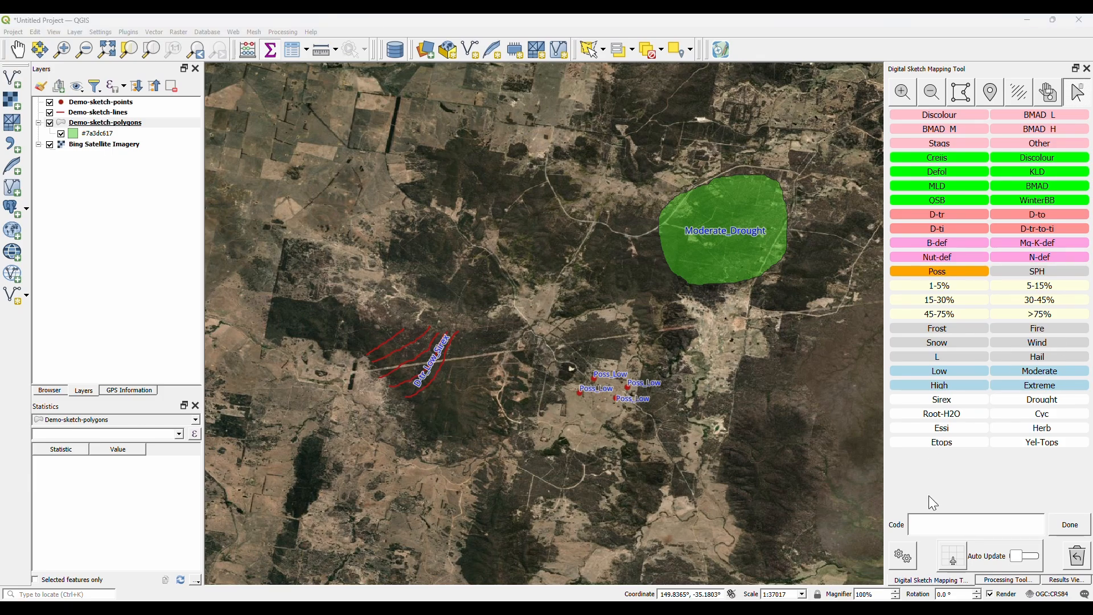
Change the feature colour to a semi-transparent purple with hue 291.35° in the sketch tool's settings and apply it.
{"action": "left_click", "coordinate": [903, 557]}
{"action": "left_click", "coordinate": [374, 236]}
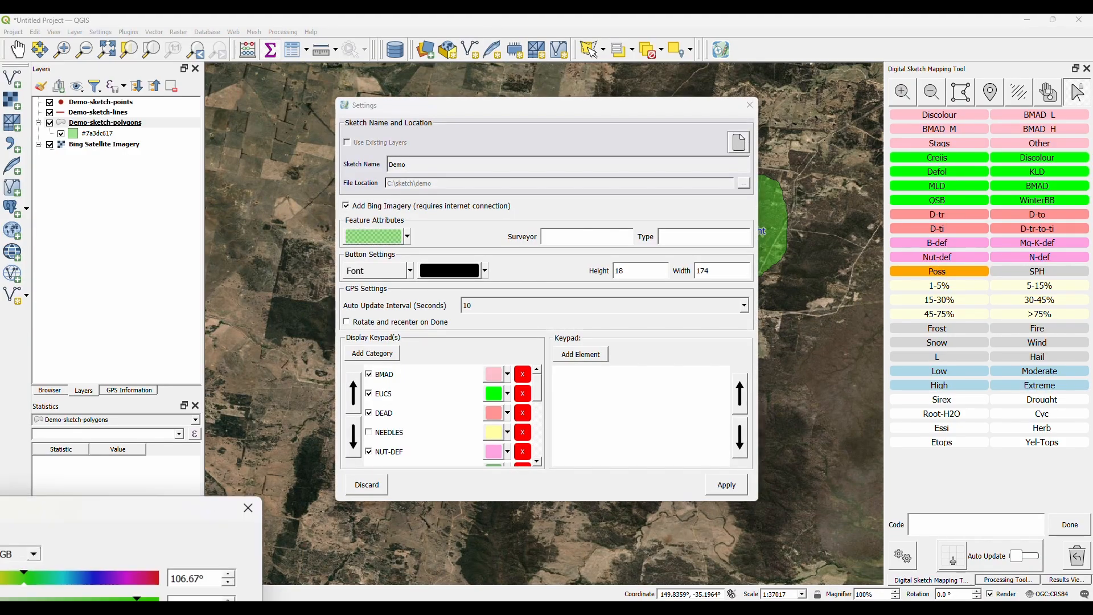
{"action": "left_click_drag", "start_coordinate": [1, 586], "coordinate": [1, 570]}
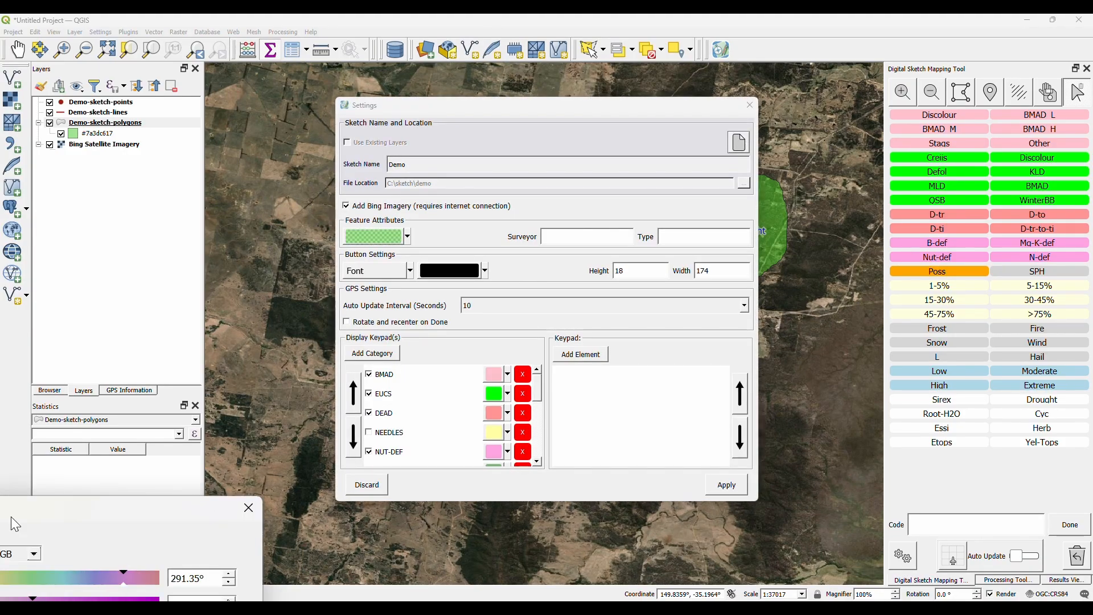
{"action": "left_click_drag", "start_coordinate": [122, 504], "coordinate": [375, 185]}
{"action": "left_click", "coordinate": [406, 498]}
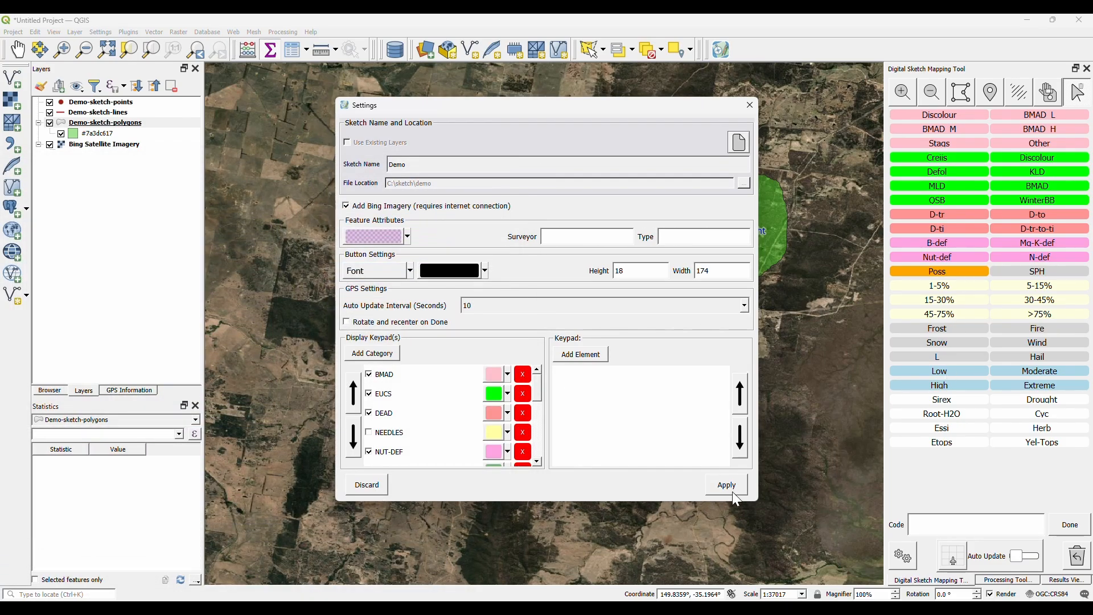
{"action": "left_click", "coordinate": [726, 486]}
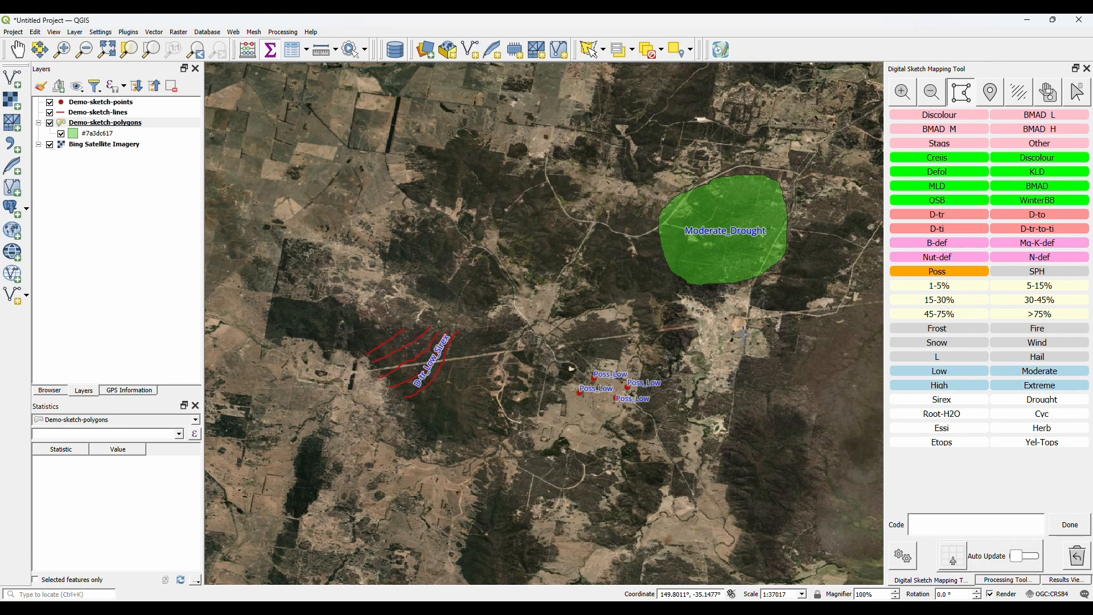
Sketch a freehand polygon just south of the Moderate_Drought polygon and code it Hail_Moderate.
{"action": "mouse_move", "coordinate": [749, 336]}
{"action": "left_mouse_down"}
{"action": "mouse_move", "coordinate": [830, 339]}
{"action": "mouse_move", "coordinate": [704, 368]}
{"action": "left_mouse_up"}
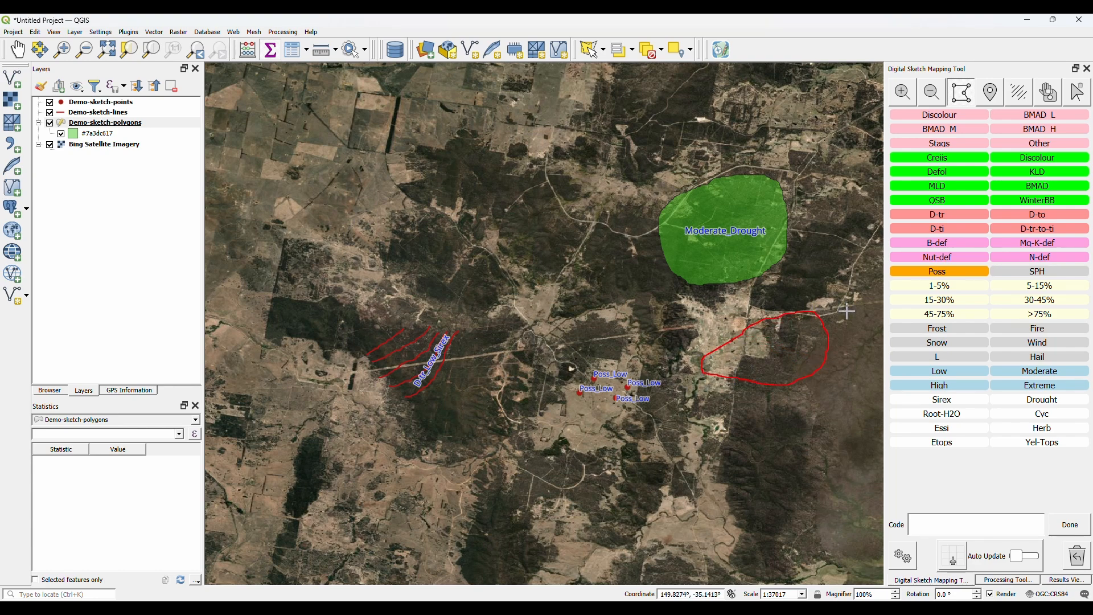
{"action": "left_click", "coordinate": [1015, 354]}
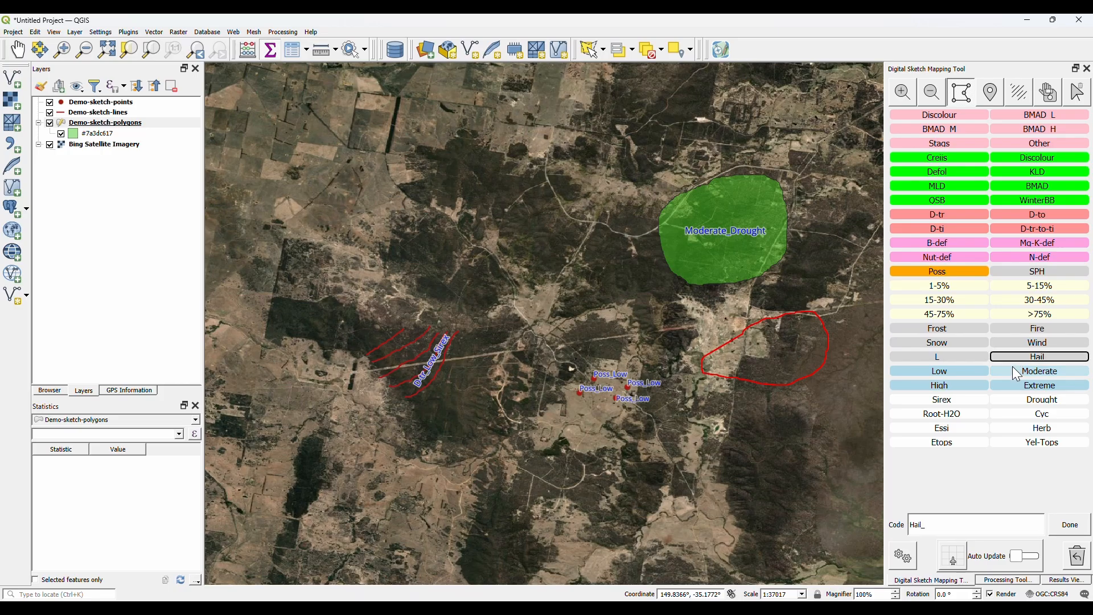
{"action": "left_click", "coordinate": [1013, 369]}
{"action": "left_click", "coordinate": [1067, 533]}
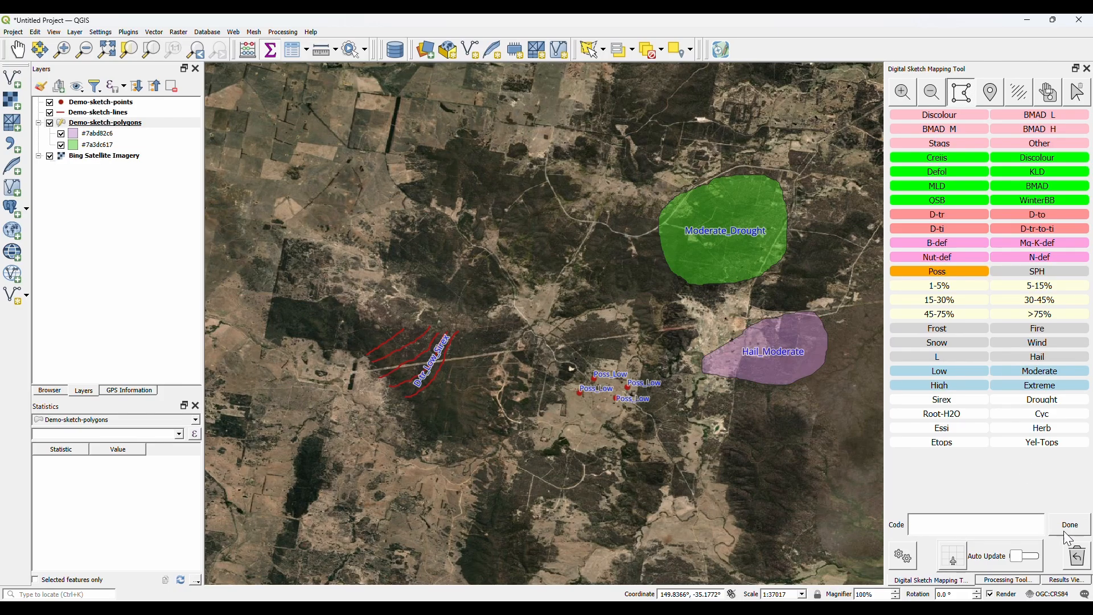
{"action": "left_click", "coordinate": [1048, 90]}
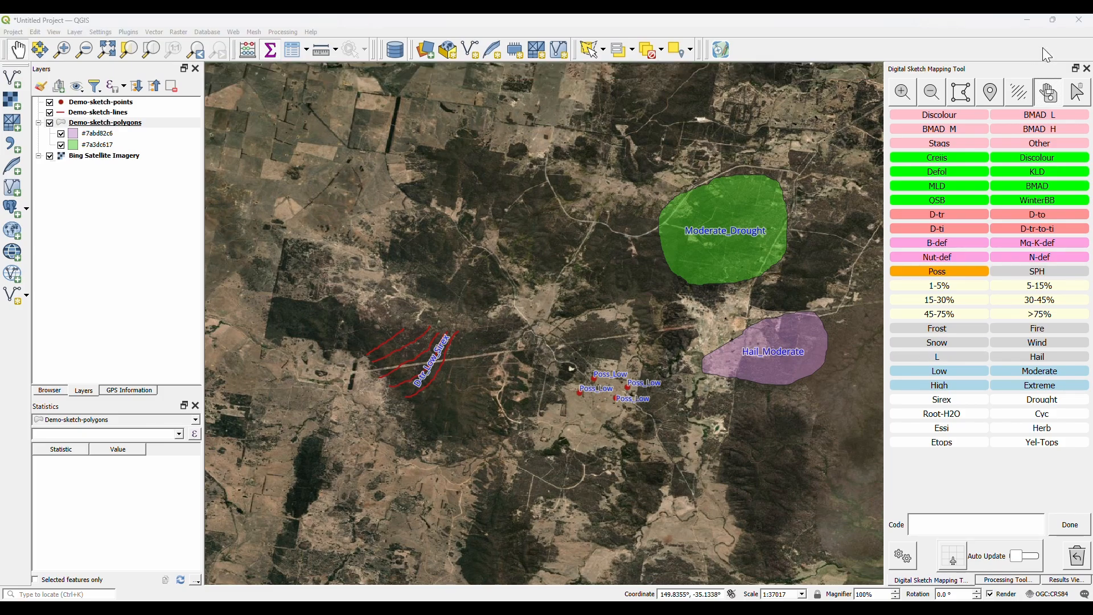
Sketch an oval polygon south of the Hail_Moderate polygon, try the custom code Investigate?, and discard the sketch.
{"action": "left_click", "coordinate": [960, 94]}
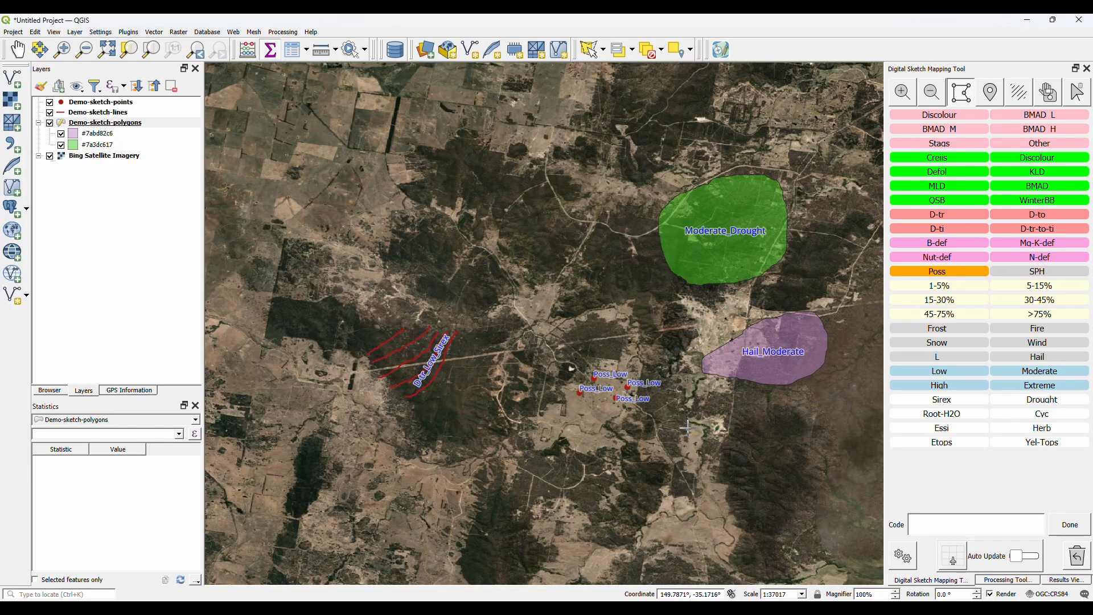
{"action": "mouse_move", "coordinate": [697, 414]}
{"action": "left_mouse_down"}
{"action": "mouse_move", "coordinate": [810, 418]}
{"action": "mouse_move", "coordinate": [764, 446]}
{"action": "mouse_move", "coordinate": [684, 433]}
{"action": "left_mouse_up"}
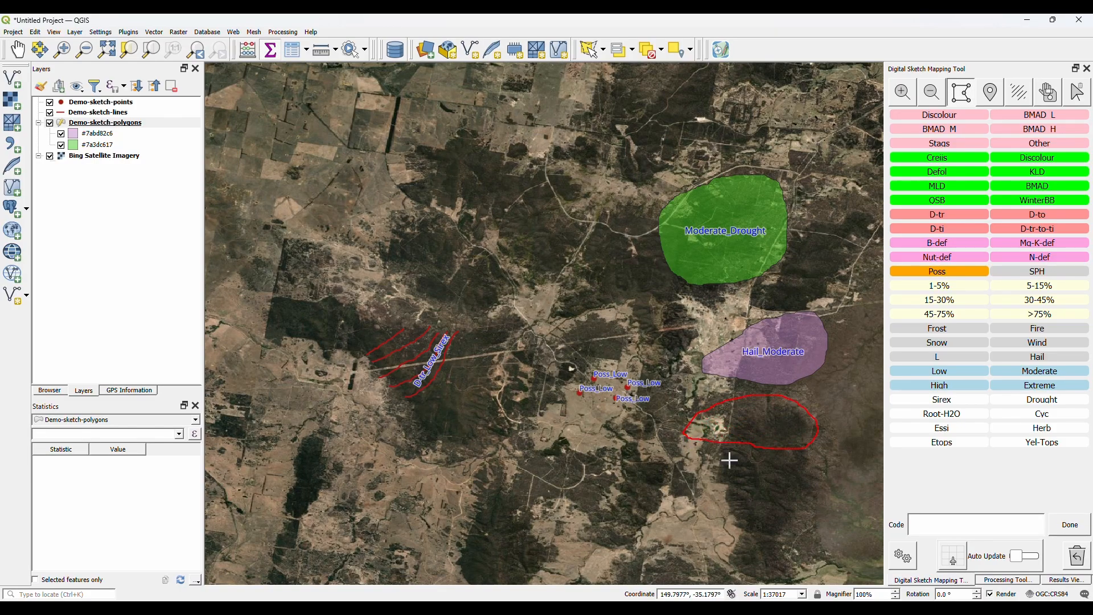
{"action": "left_click", "coordinate": [974, 525]}
{"action": "type", "text": "Investigate?"}
{"action": "key", "text": "ctrl+a"}
{"action": "key", "text": "BackSpace"}
{"action": "left_click", "coordinate": [1076, 561]}
{"action": "left_click", "coordinate": [1049, 94]}
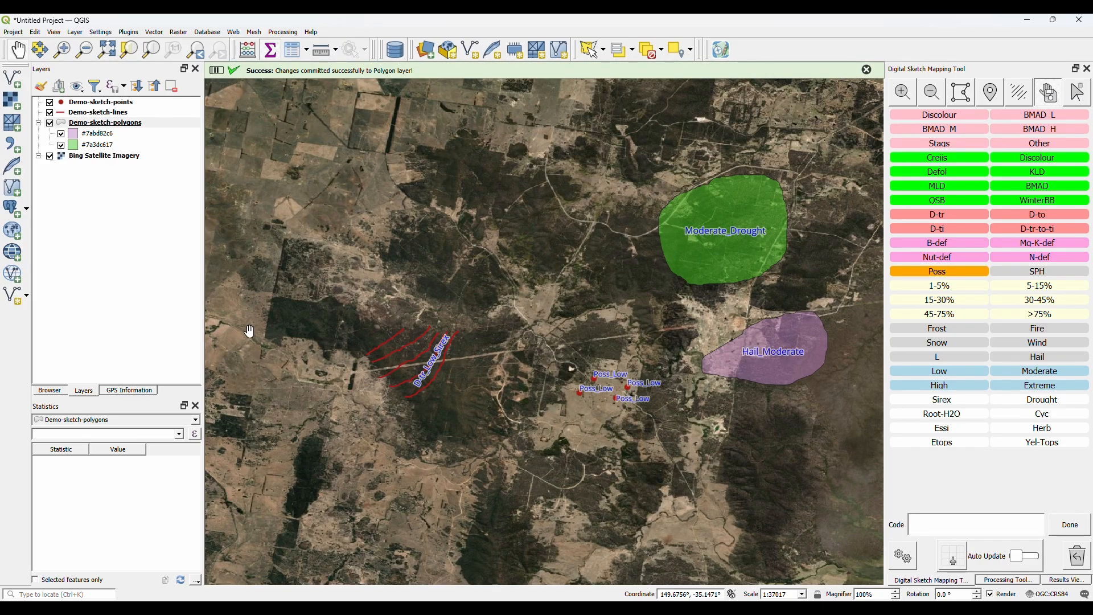
Check that the GPS Information panel is enabled and bring it into view.
{"action": "right_click", "coordinate": [801, 46]}
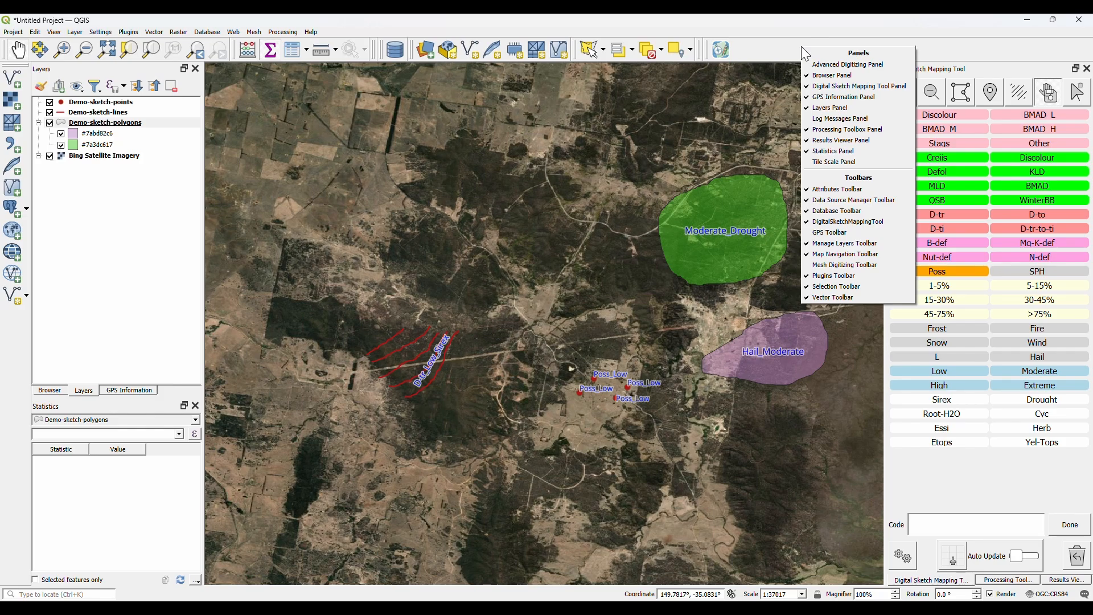
{"action": "left_click", "coordinate": [769, 44]}
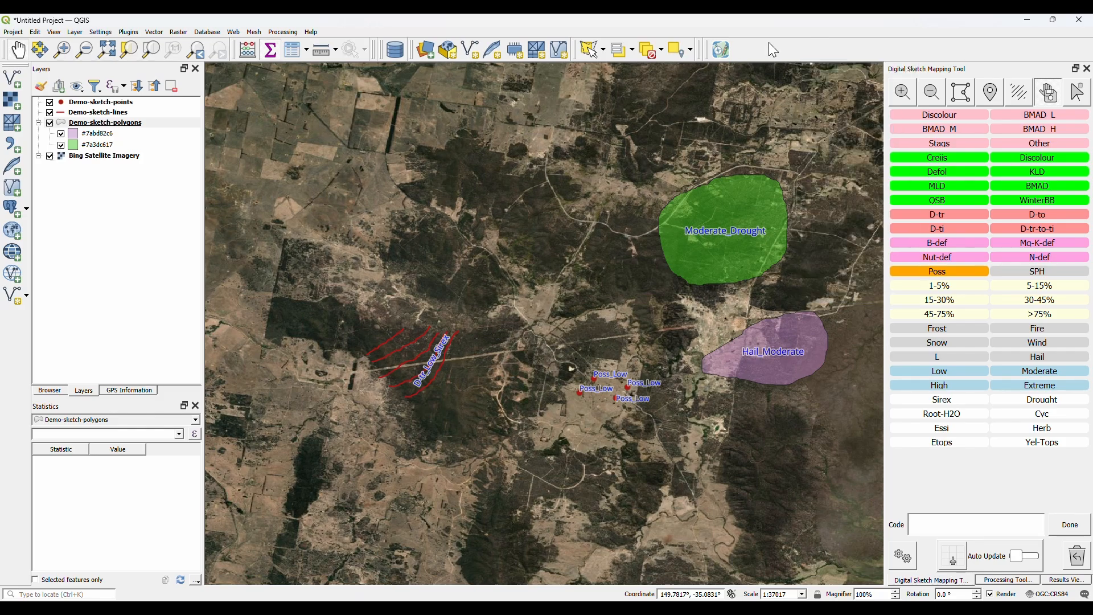
{"action": "right_click", "coordinate": [775, 50]}
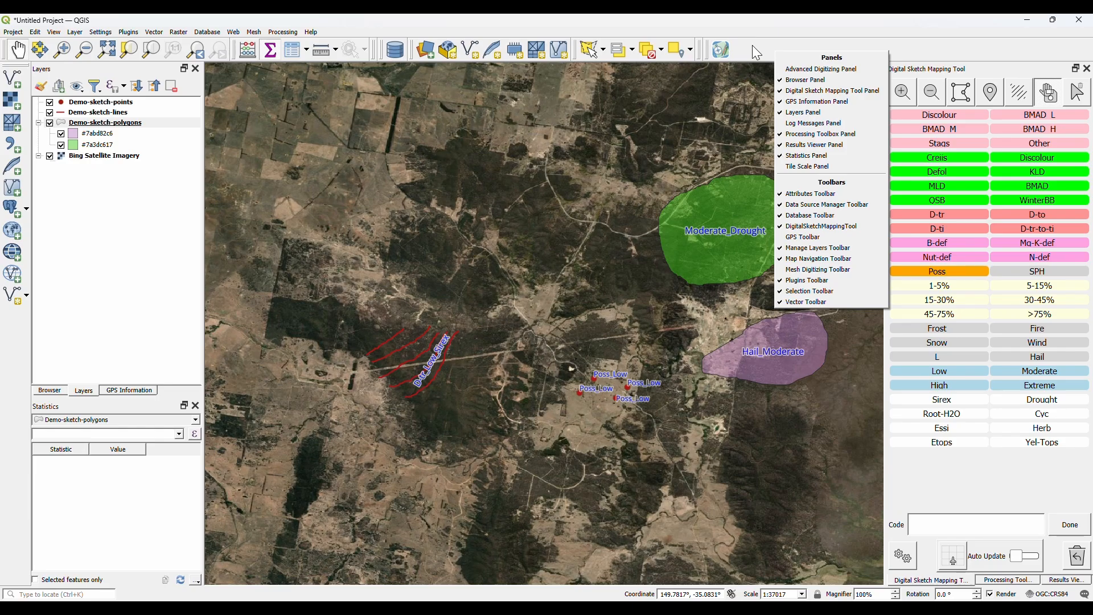
{"action": "left_click", "coordinate": [783, 103]}
{"action": "right_click", "coordinate": [782, 36]}
{"action": "left_click", "coordinate": [813, 78]}
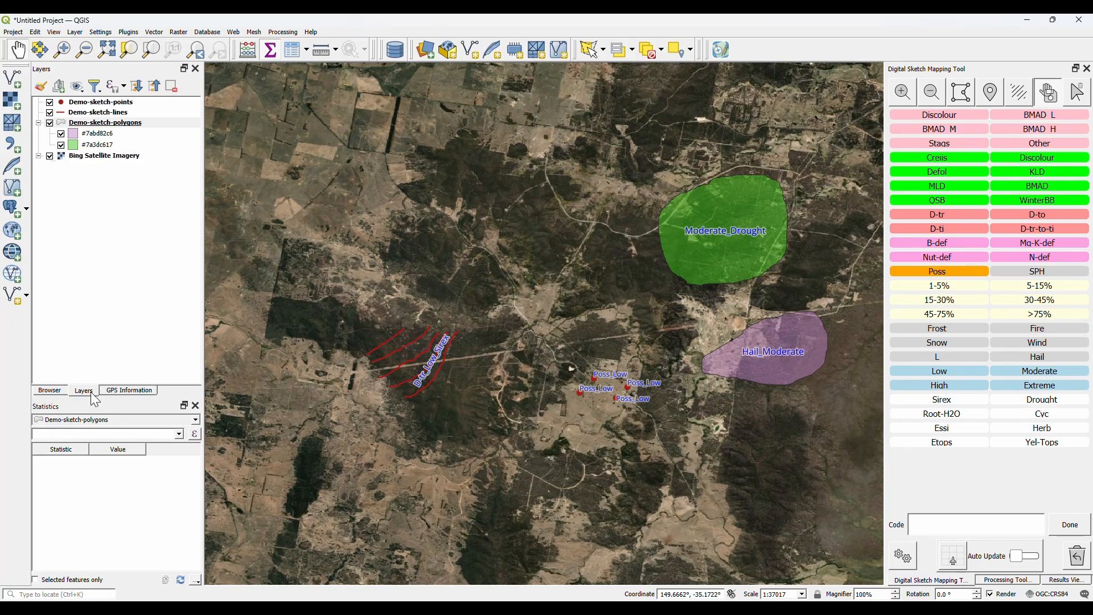
{"action": "left_click", "coordinate": [121, 391]}
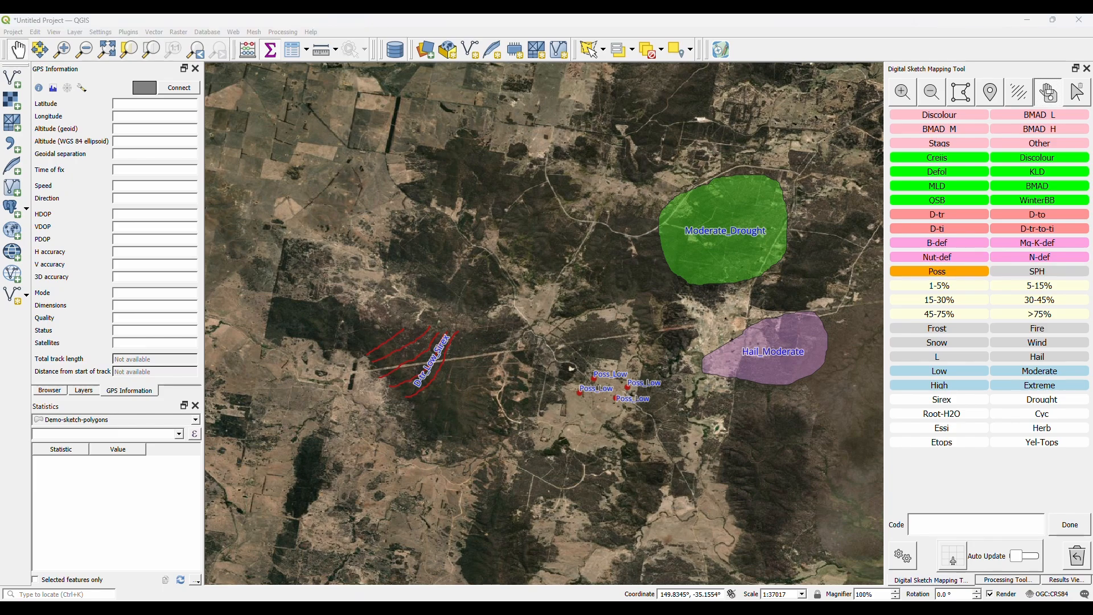
Review the GPS recentring and connection options, accept them with Autodetect, and connect to the GPS device.
{"action": "left_click", "coordinate": [83, 90]}
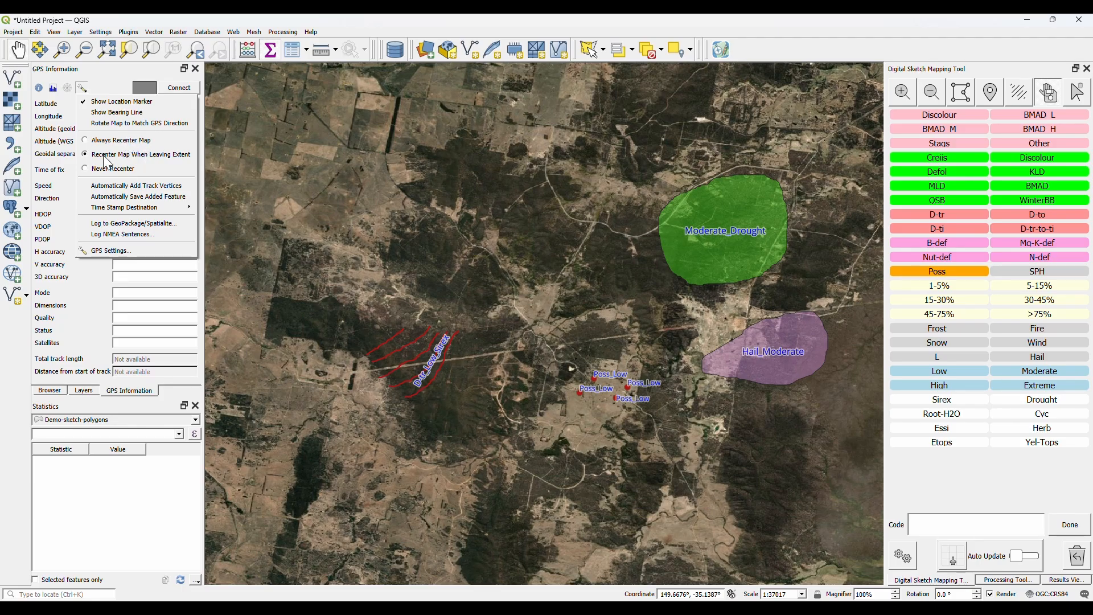
{"action": "left_click", "coordinate": [109, 79]}
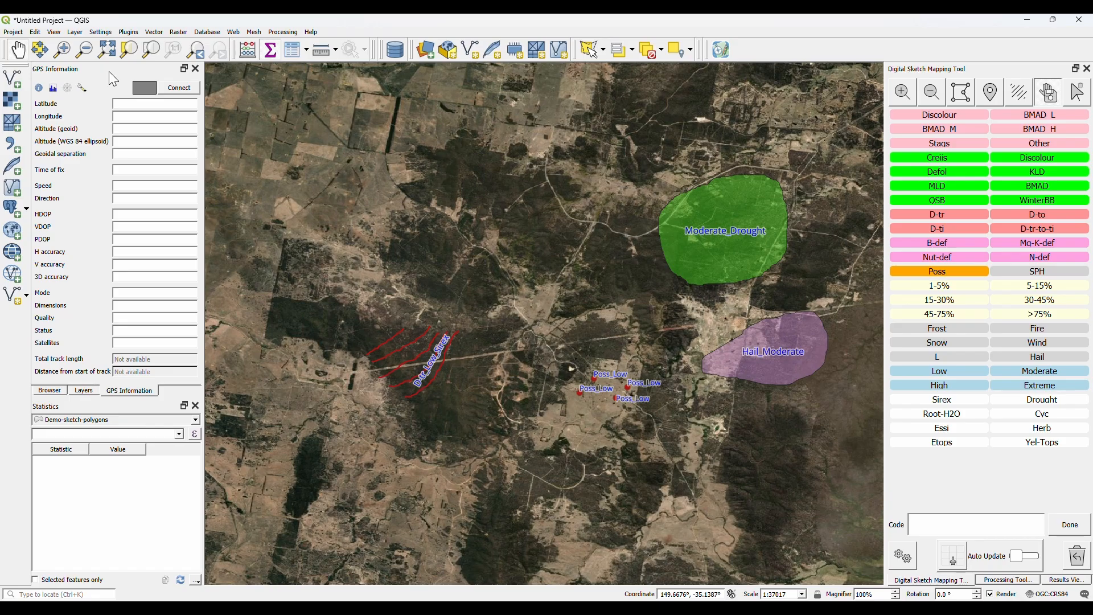
{"action": "left_click", "coordinate": [82, 88]}
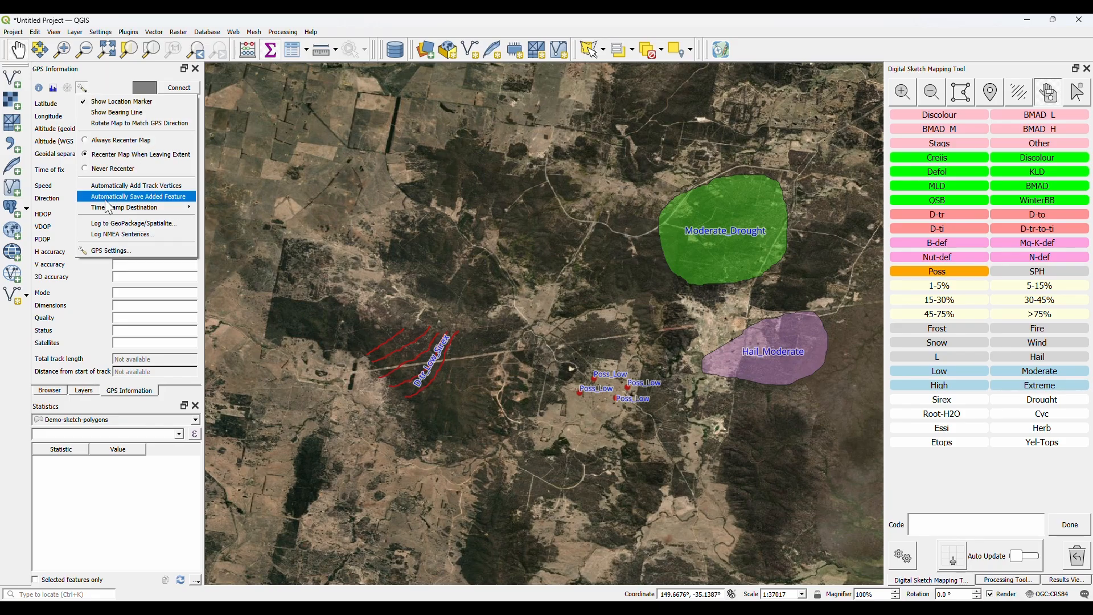
{"action": "left_click", "coordinate": [105, 251]}
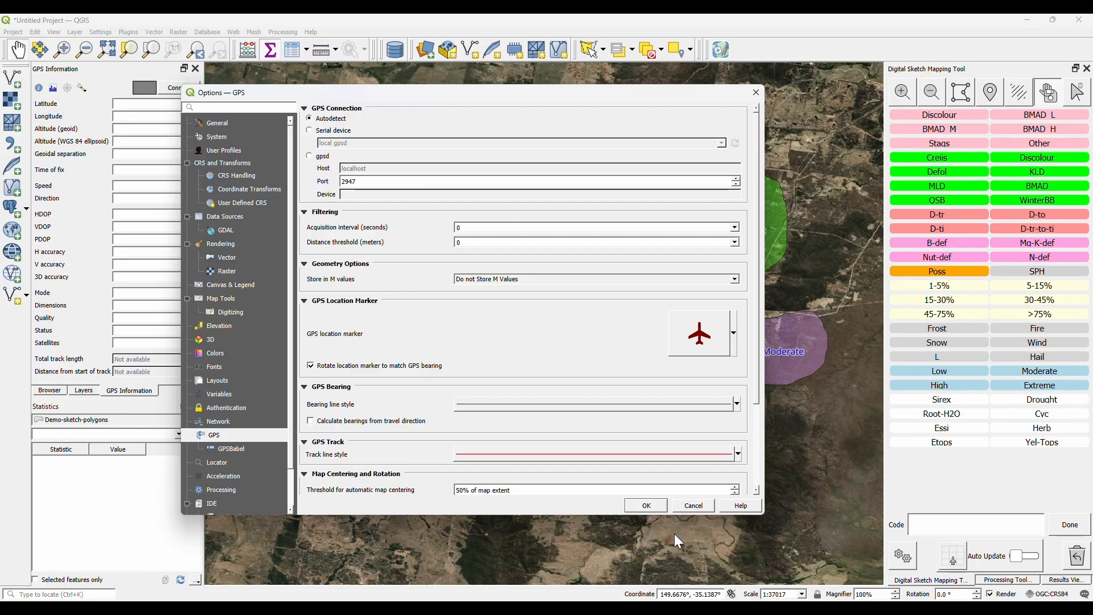
{"action": "left_click", "coordinate": [646, 506]}
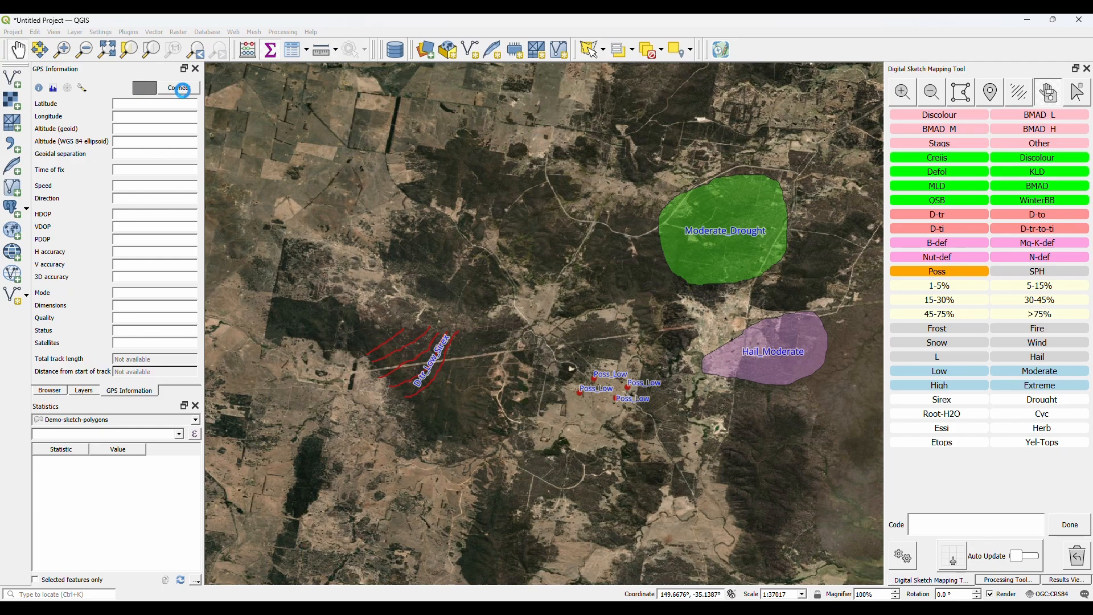
{"action": "left_click", "coordinate": [179, 87]}
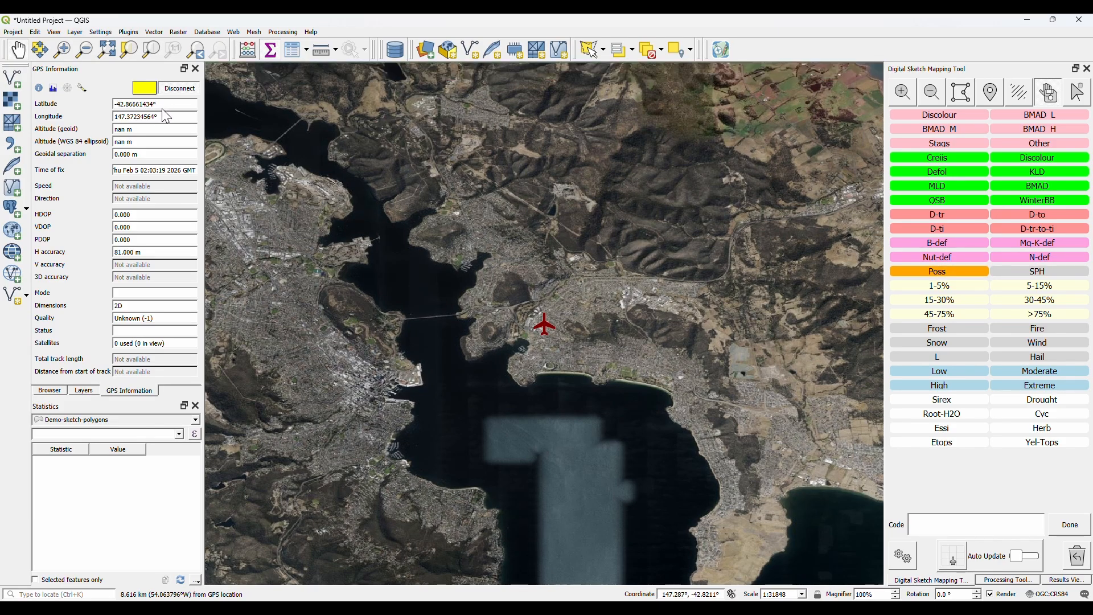
Log the GPS track to the GeoPackage Demo_05-02-2026_12-55-PM.gpkg in the C: drive's sketch\demo folder.
{"action": "left_click", "coordinate": [82, 88]}
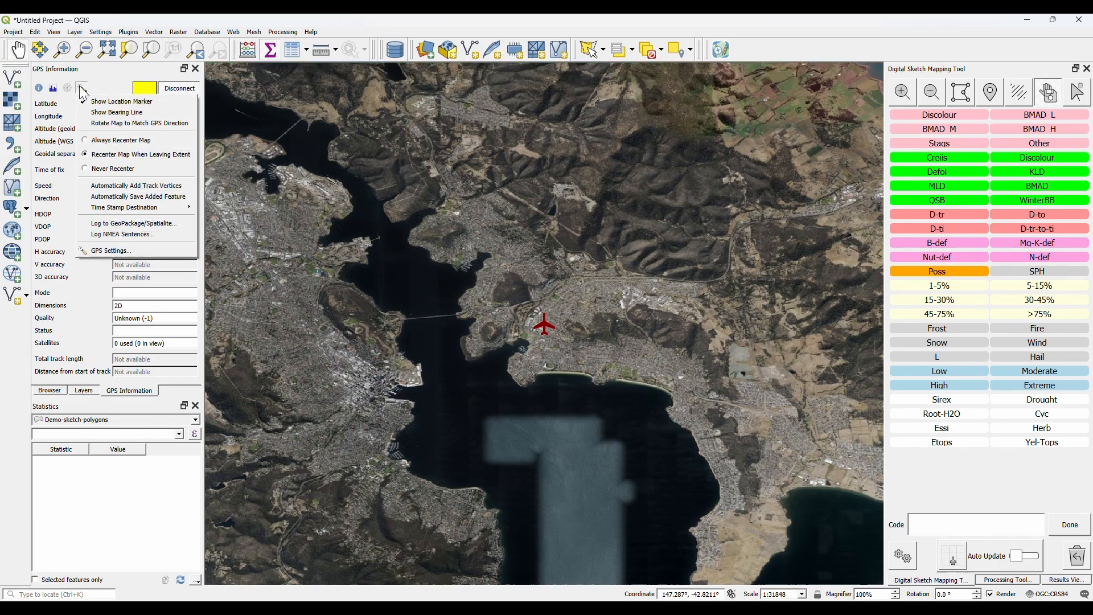
{"action": "left_click", "coordinate": [138, 222]}
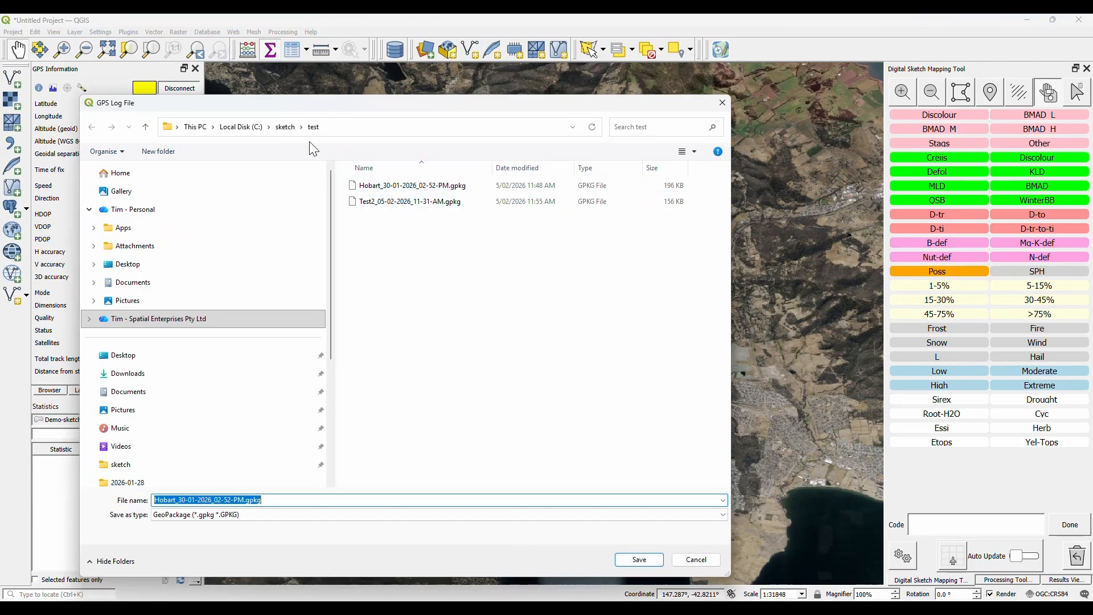
{"action": "left_click", "coordinate": [280, 127]}
{"action": "double_click", "coordinate": [391, 187]}
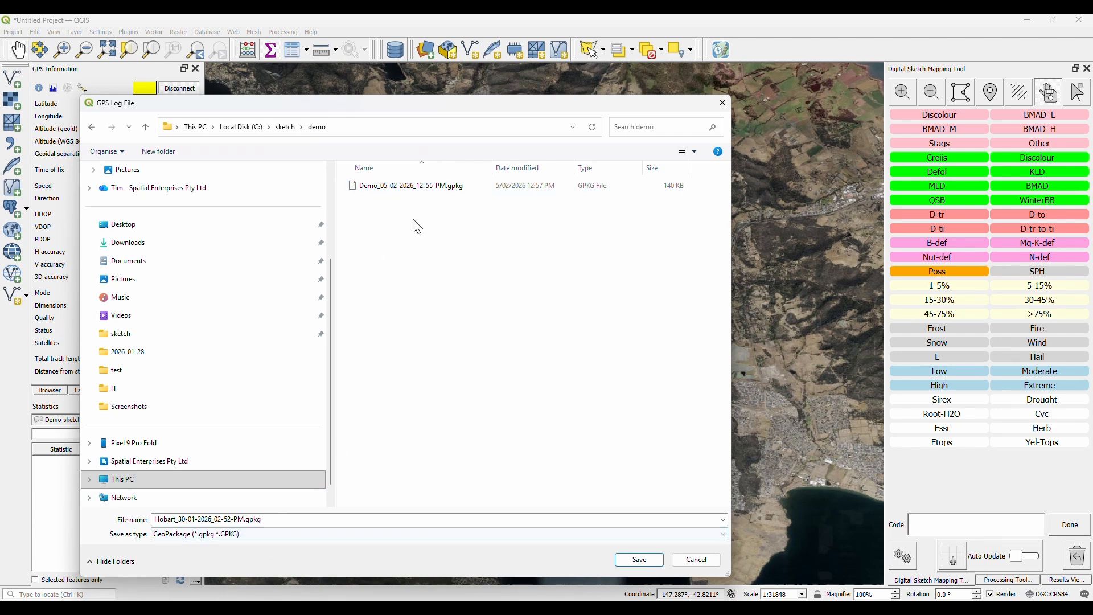
{"action": "left_click", "coordinate": [409, 187]}
{"action": "left_click", "coordinate": [639, 559]}
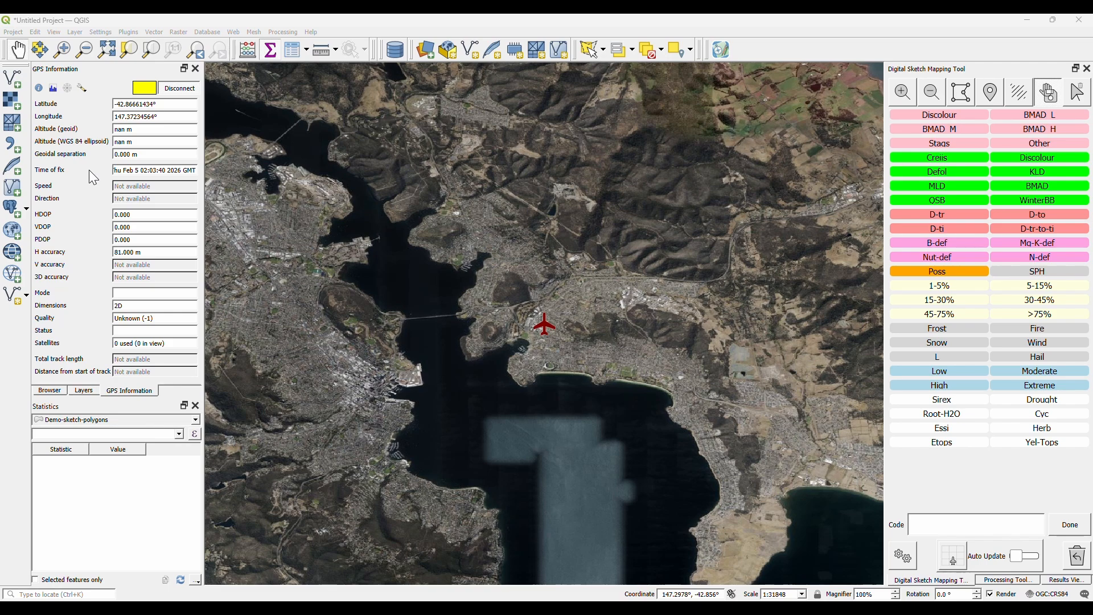
Check the GPS logging options and disconnect from the GPS device.
{"action": "left_click", "coordinate": [82, 88]}
{"action": "left_click", "coordinate": [61, 157]}
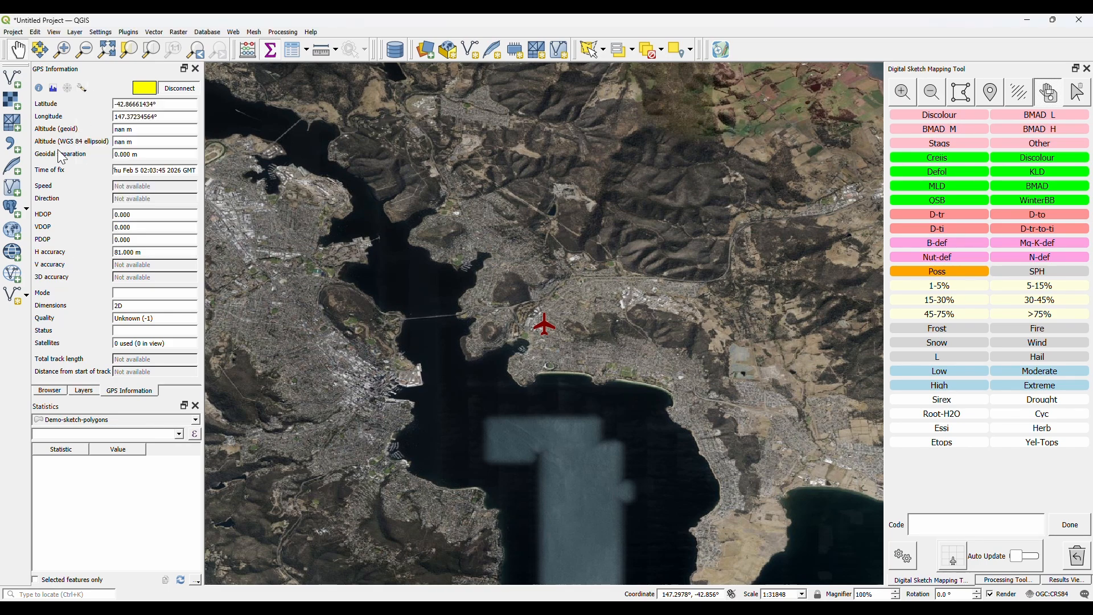
{"action": "mouse_move", "coordinate": [61, 156]}
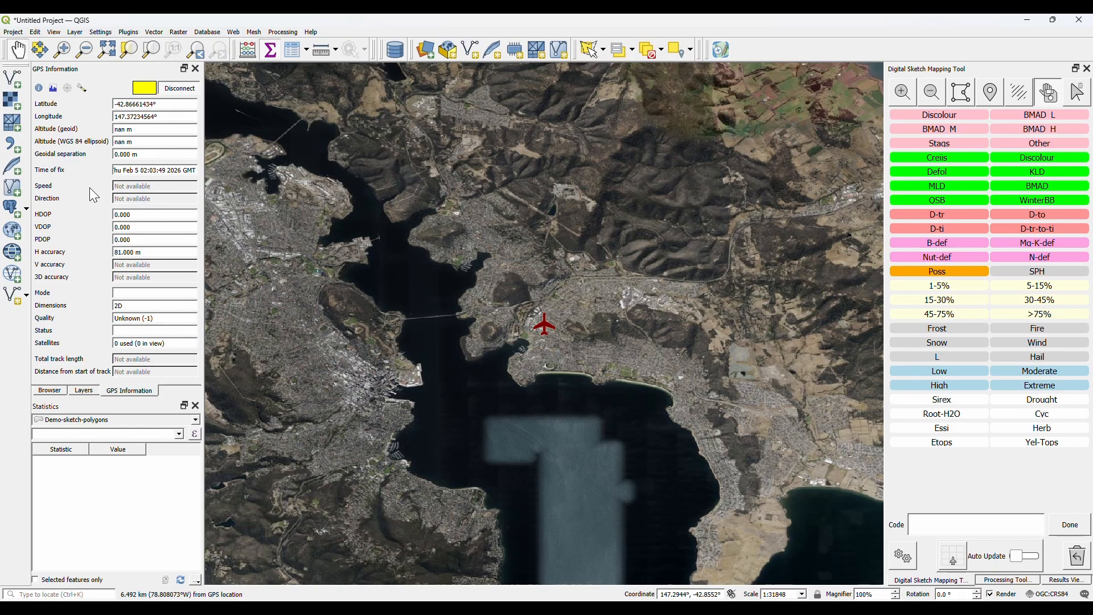
{"action": "left_click", "coordinate": [173, 83]}
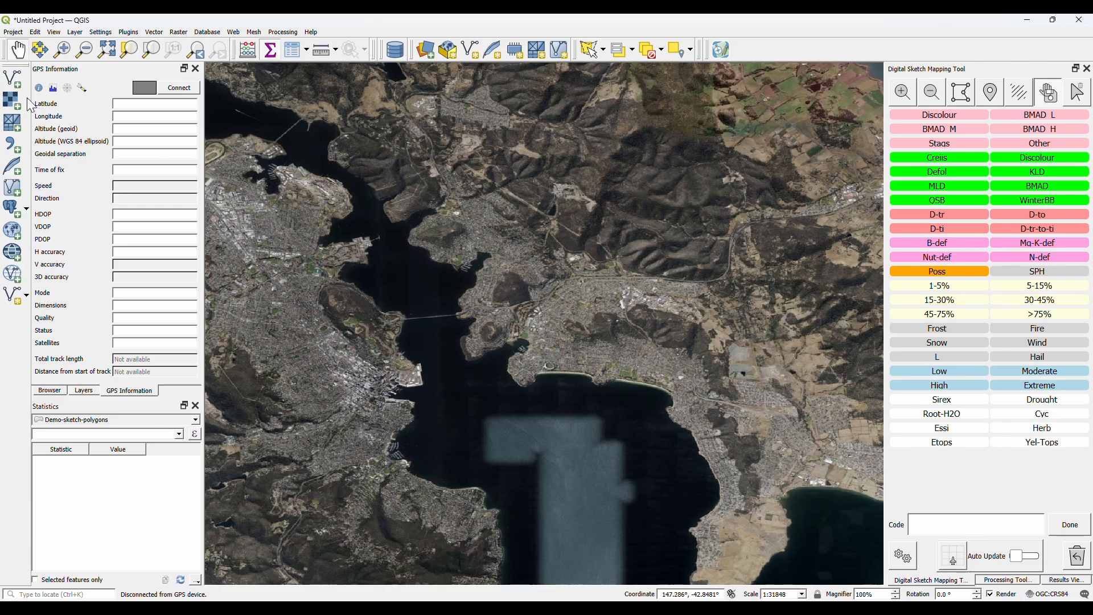
Zoom to the Demo-sketch-lines layer and recentre the map to show all sketched lines, points and polygons.
{"action": "left_click", "coordinate": [84, 390]}
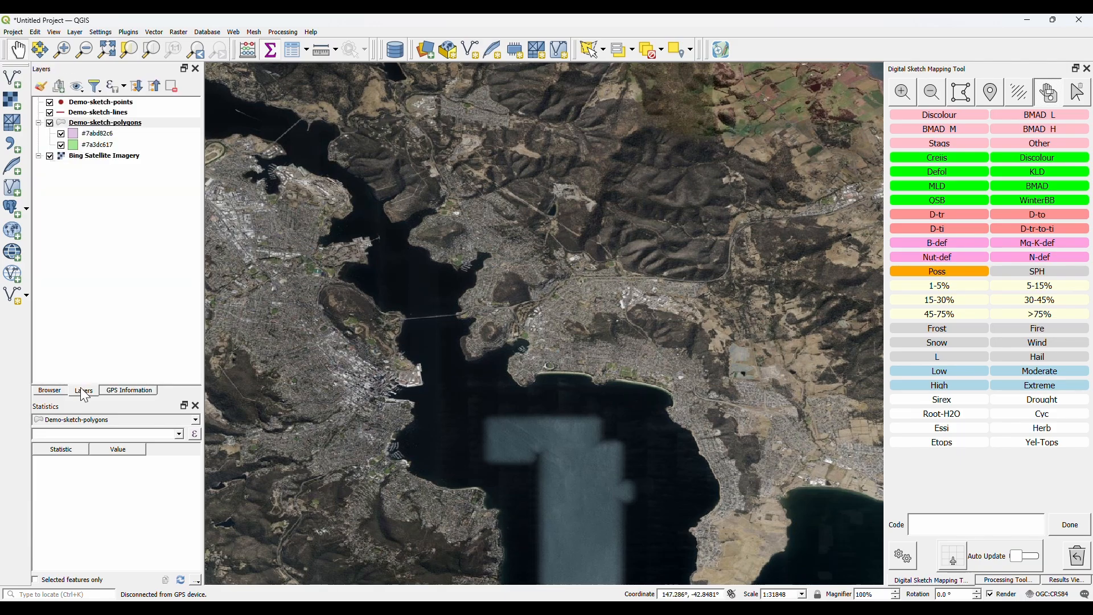
{"action": "right_click", "coordinate": [94, 117]}
{"action": "left_click", "coordinate": [120, 123]}
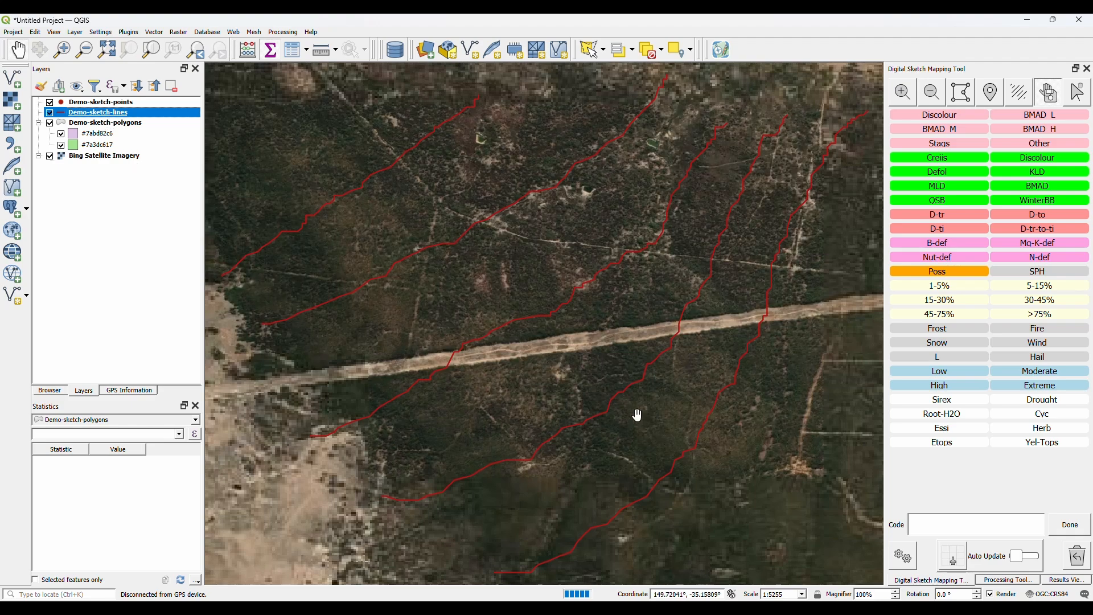
{"action": "scroll", "coordinate": [637, 415], "scroll_direction": "down", "scroll_amount": 3}
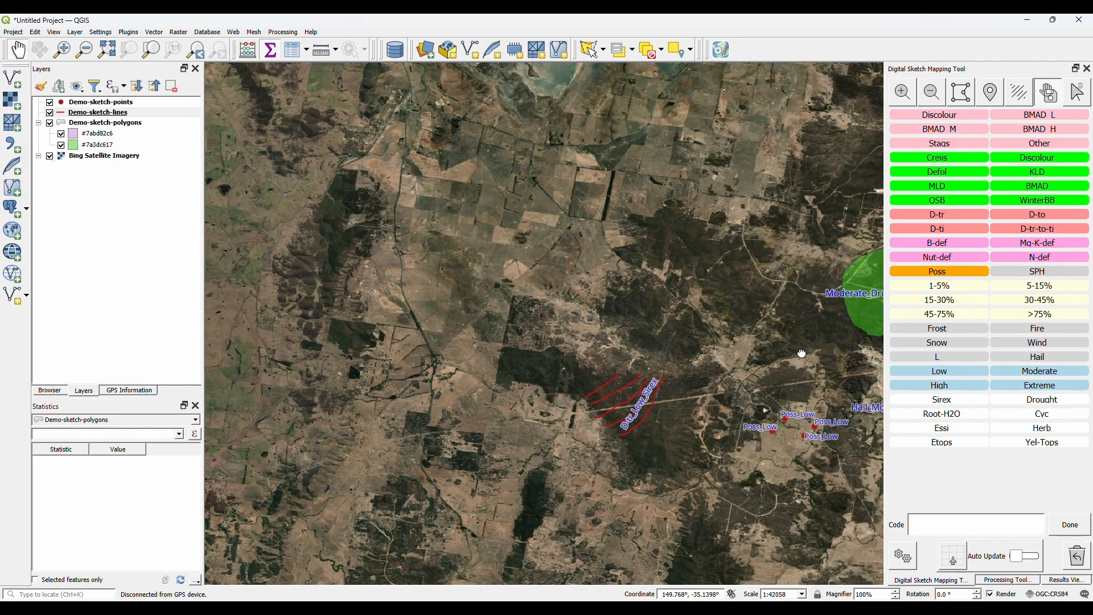
{"action": "left_click_drag", "start_coordinate": [638, 415], "coordinate": [427, 404]}
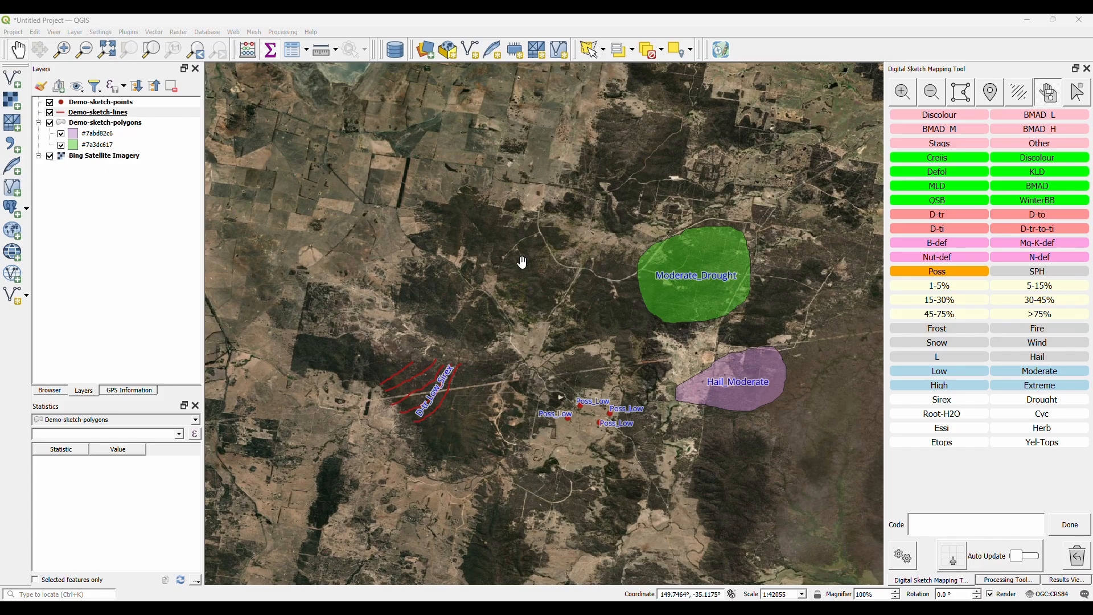
{"action": "left_click_drag", "start_coordinate": [521, 263], "coordinate": [494, 253]}
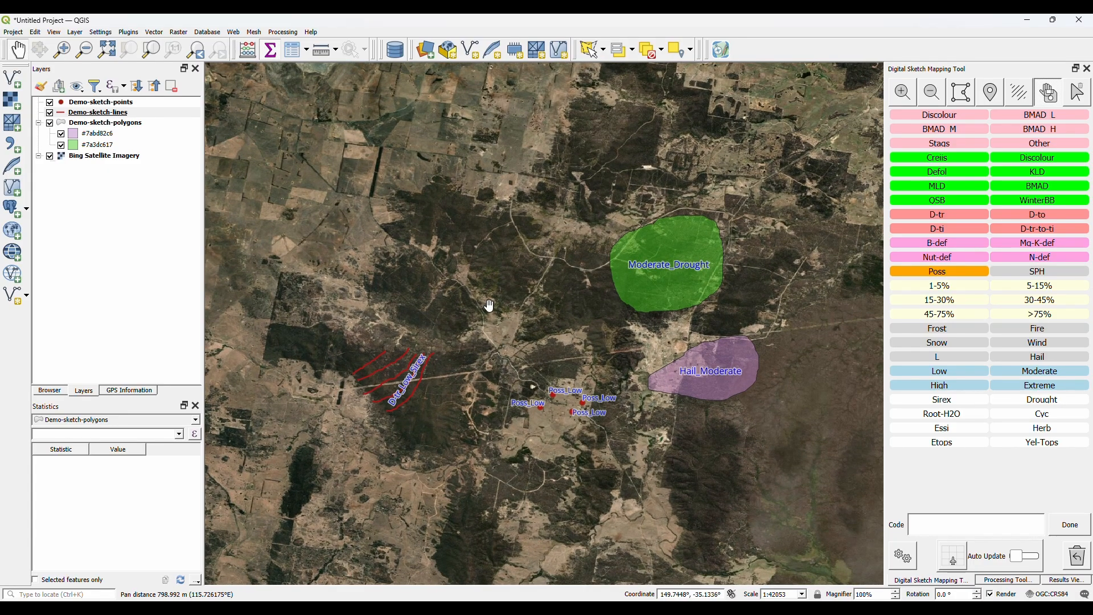
Open the attribute table of the Demo-sketch-points layer, review its records with a point selected, and close the table.
{"action": "right_click", "coordinate": [148, 102]}
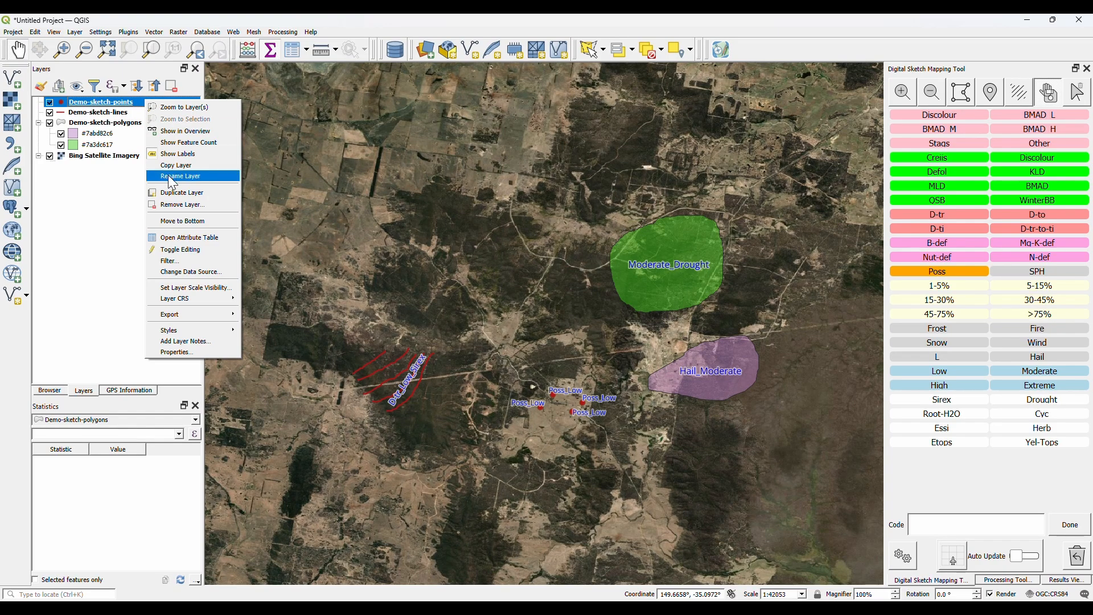
{"action": "left_click", "coordinate": [191, 237]}
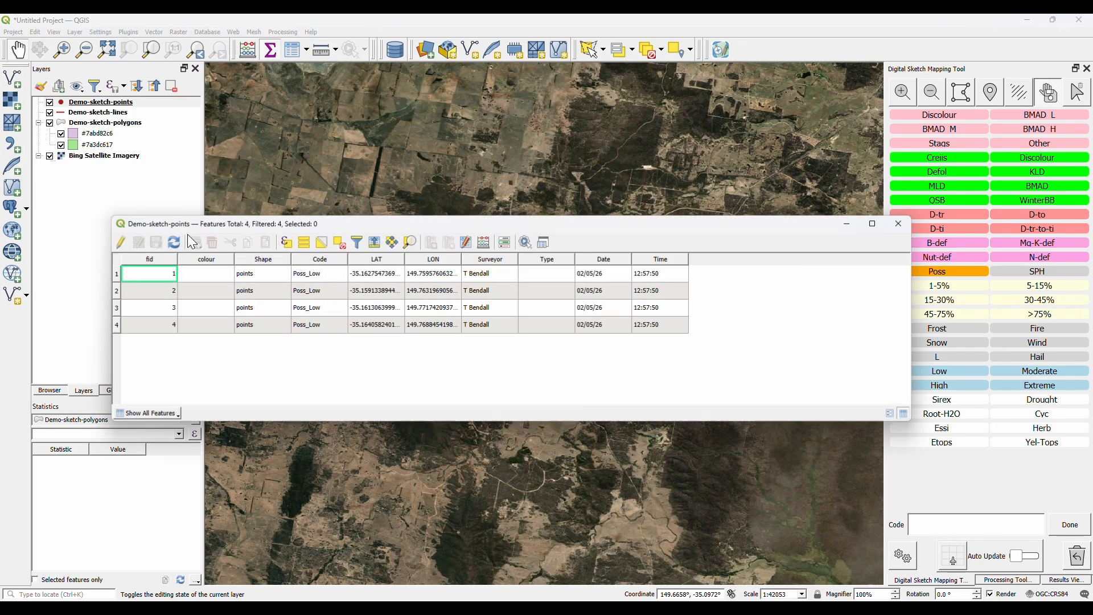
{"action": "left_click_drag", "start_coordinate": [413, 231], "coordinate": [483, 436]}
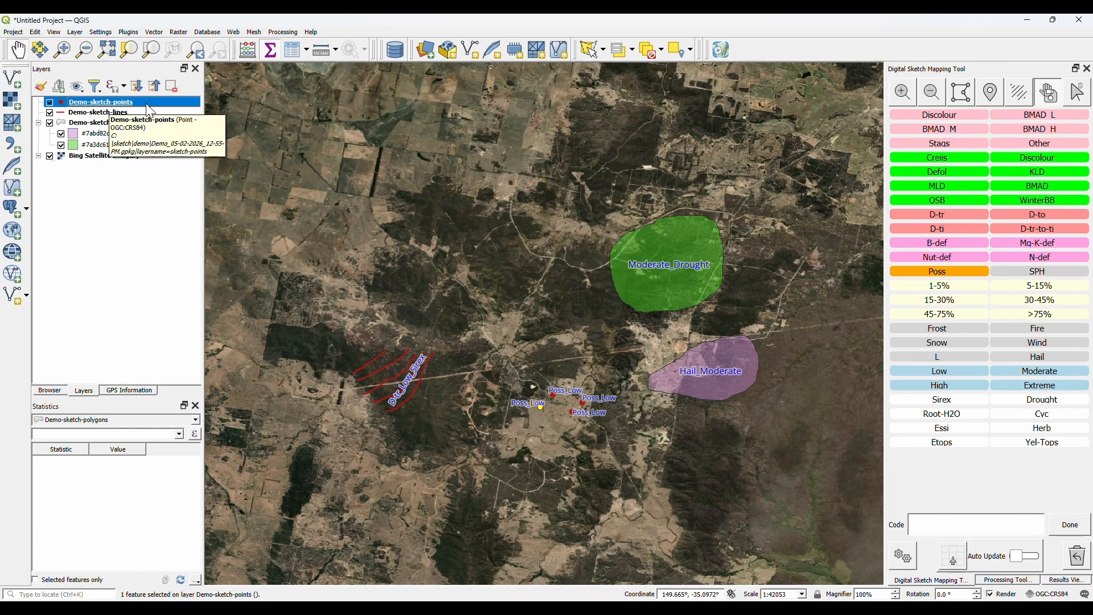
Review the file formats and options for exporting the Demo-sketch-lines layer, and cancel without saving a file.
{"action": "left_click", "coordinate": [121, 113]}
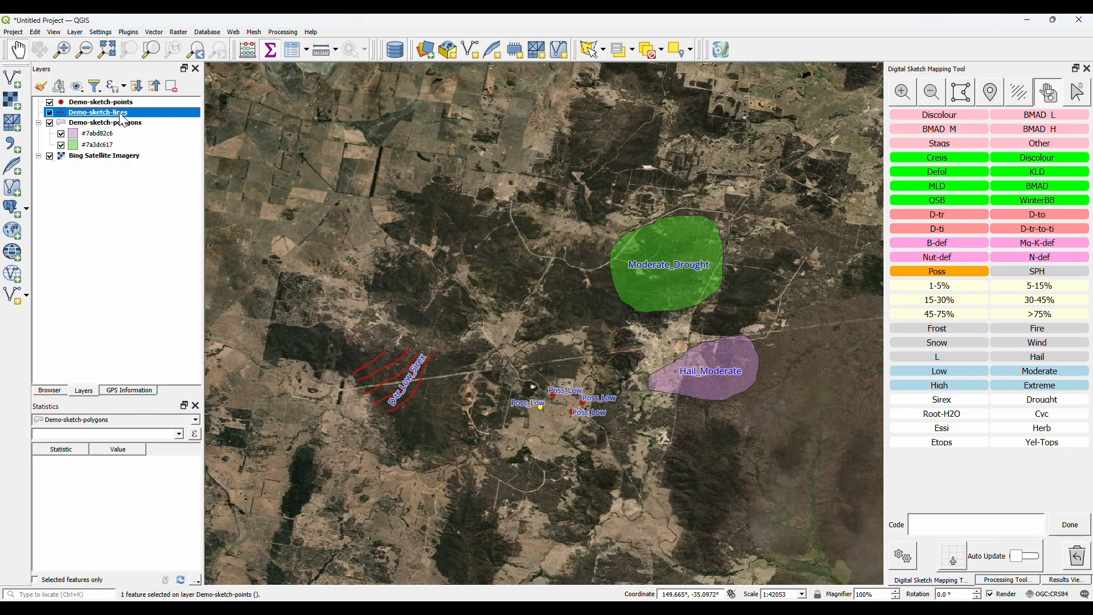
{"action": "right_click", "coordinate": [120, 113]}
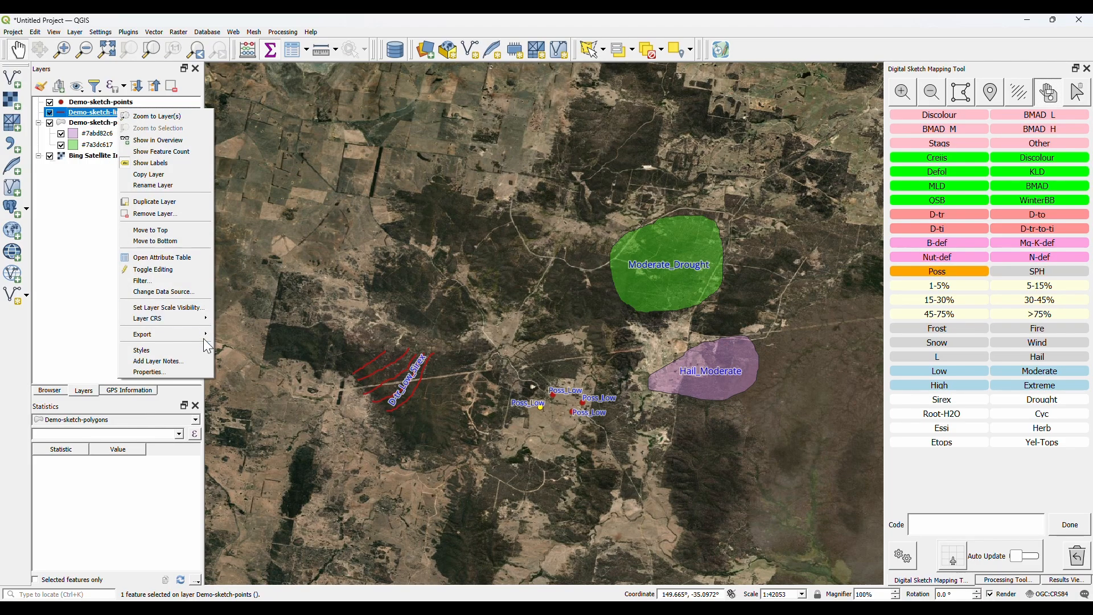
{"action": "mouse_move", "coordinate": [199, 335]}
{"action": "left_click", "coordinate": [242, 335]}
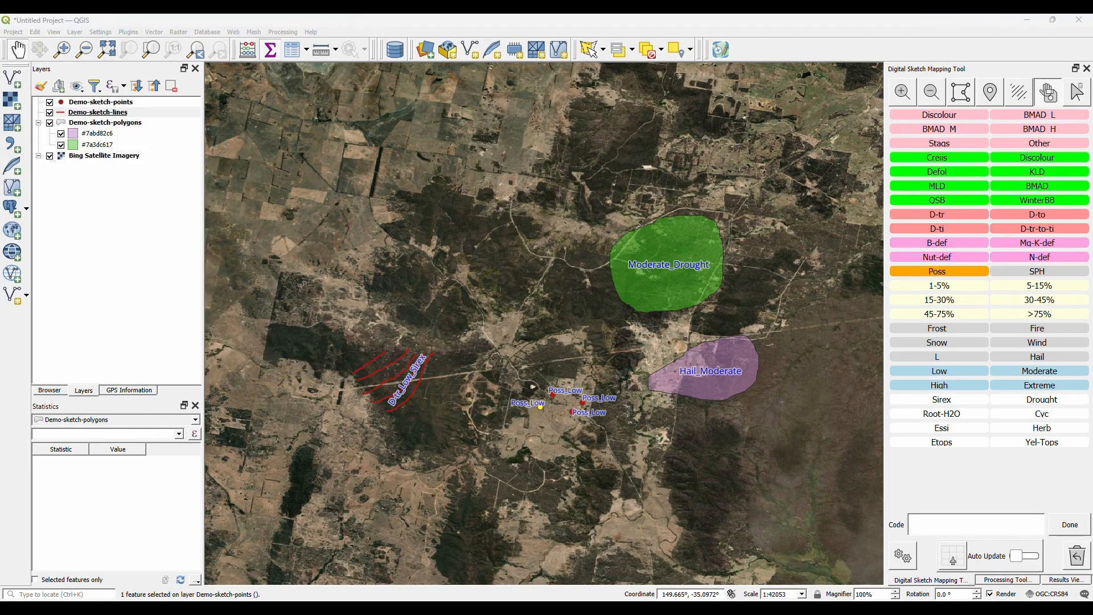
{"action": "left_click_drag", "start_coordinate": [821, 165], "coordinate": [704, 172]}
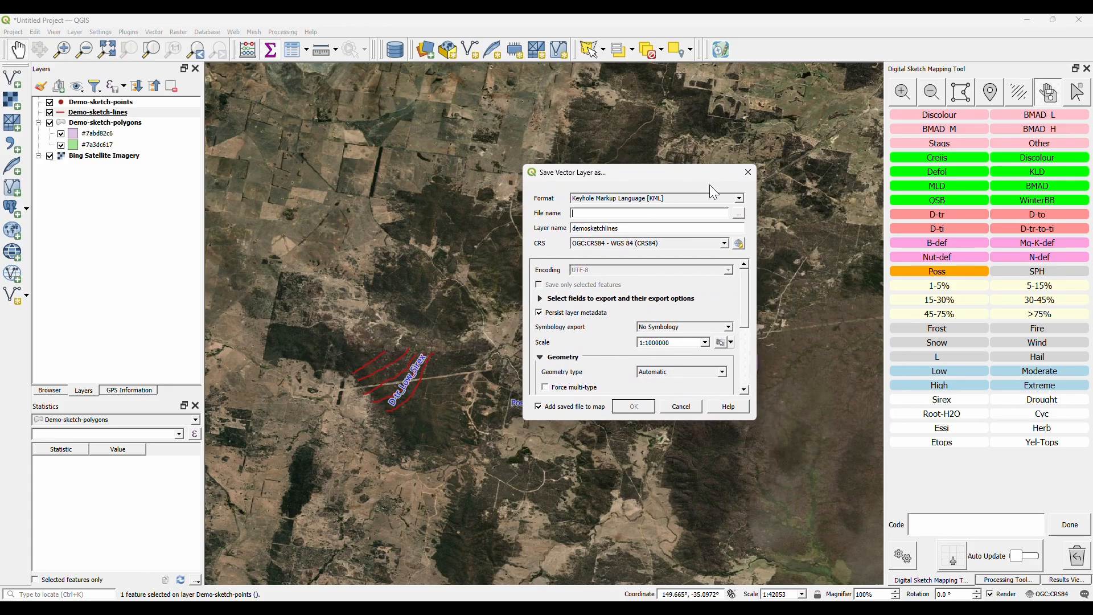
{"action": "left_click", "coordinate": [740, 198]}
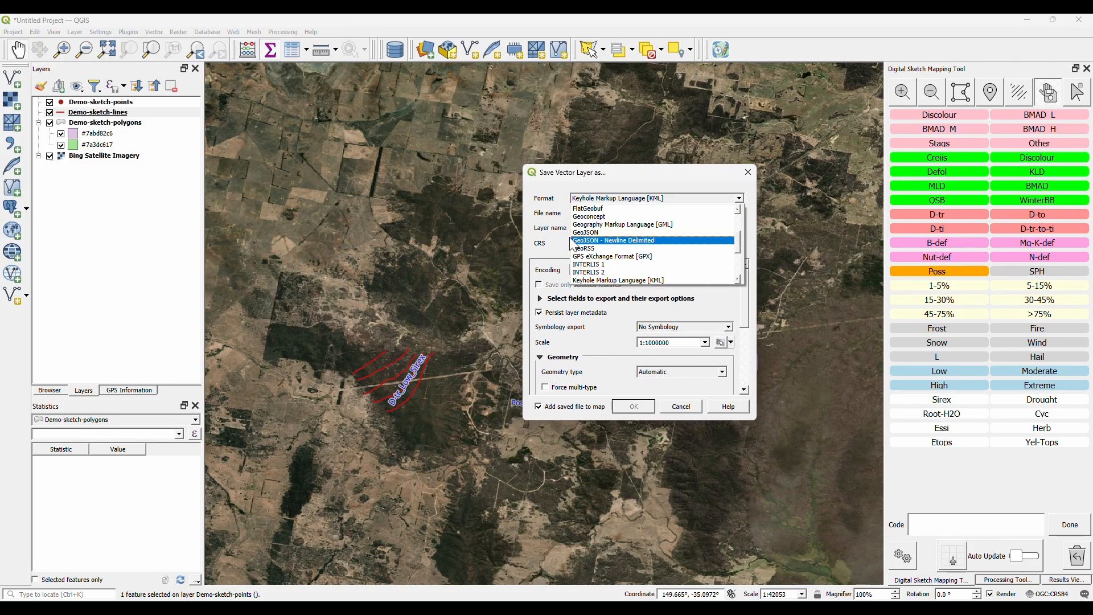
{"action": "left_click", "coordinate": [561, 210]}
{"action": "left_click_drag", "start_coordinate": [591, 165], "coordinate": [591, 139]}
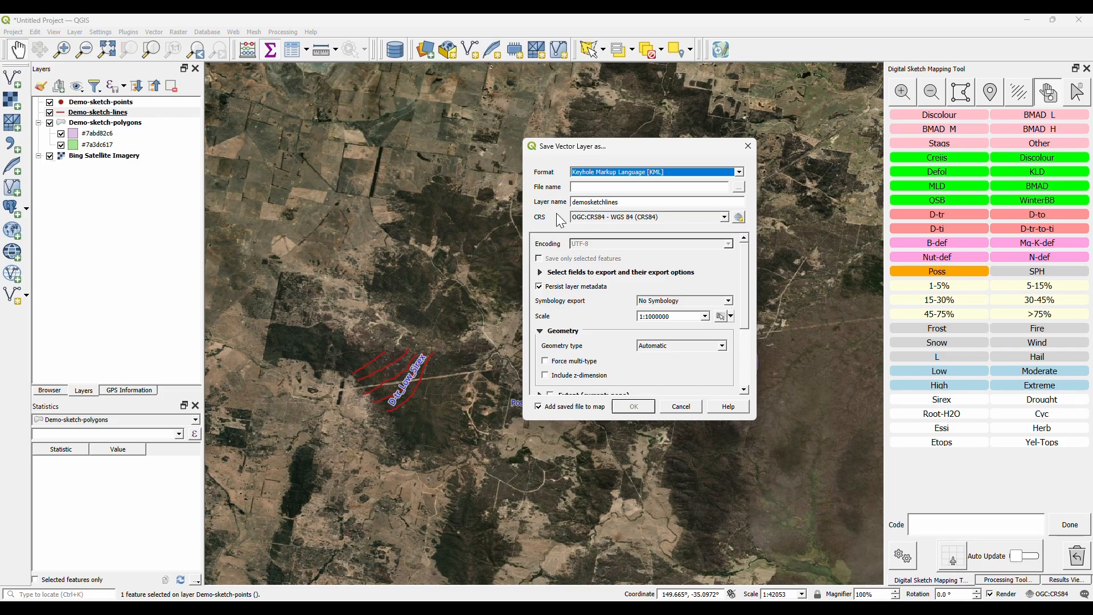
{"action": "left_click_drag", "start_coordinate": [667, 151], "coordinate": [652, 152]}
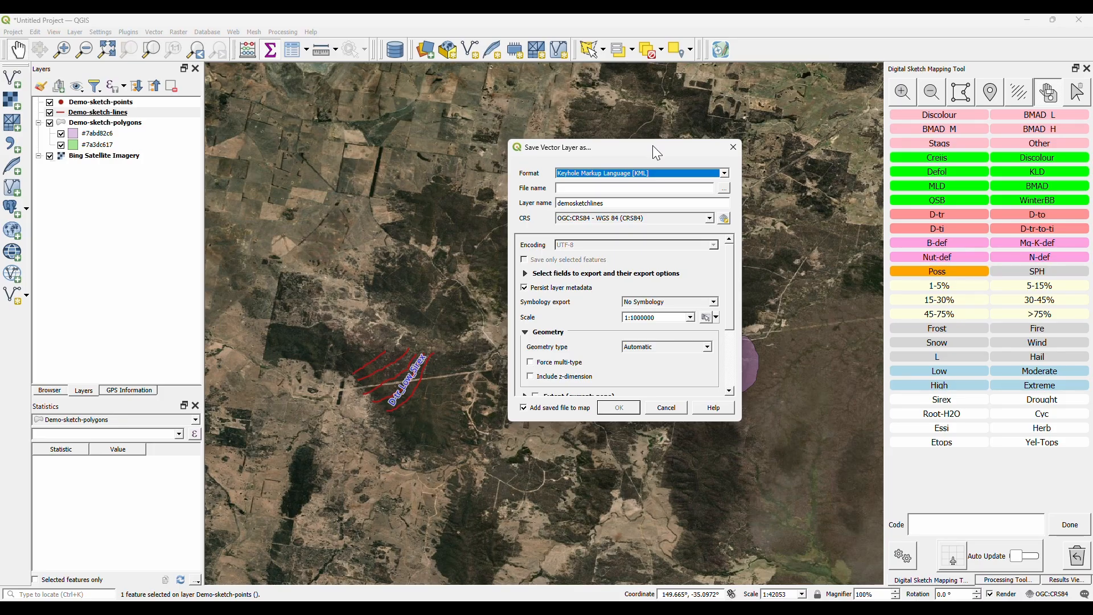
{"action": "left_click", "coordinate": [666, 407]}
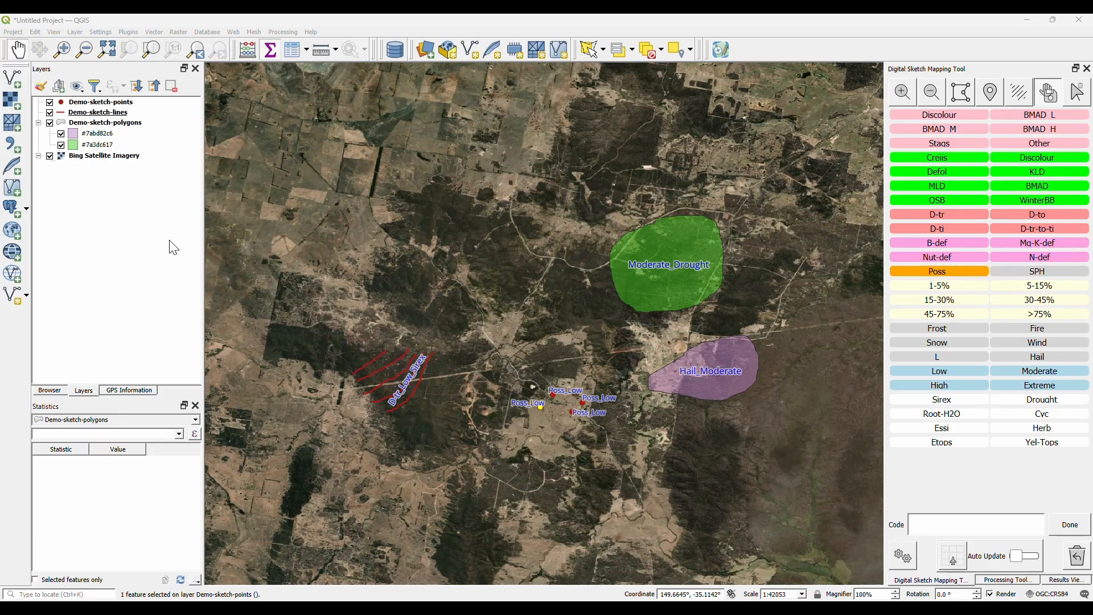
{"action": "left_click", "coordinate": [150, 244]}
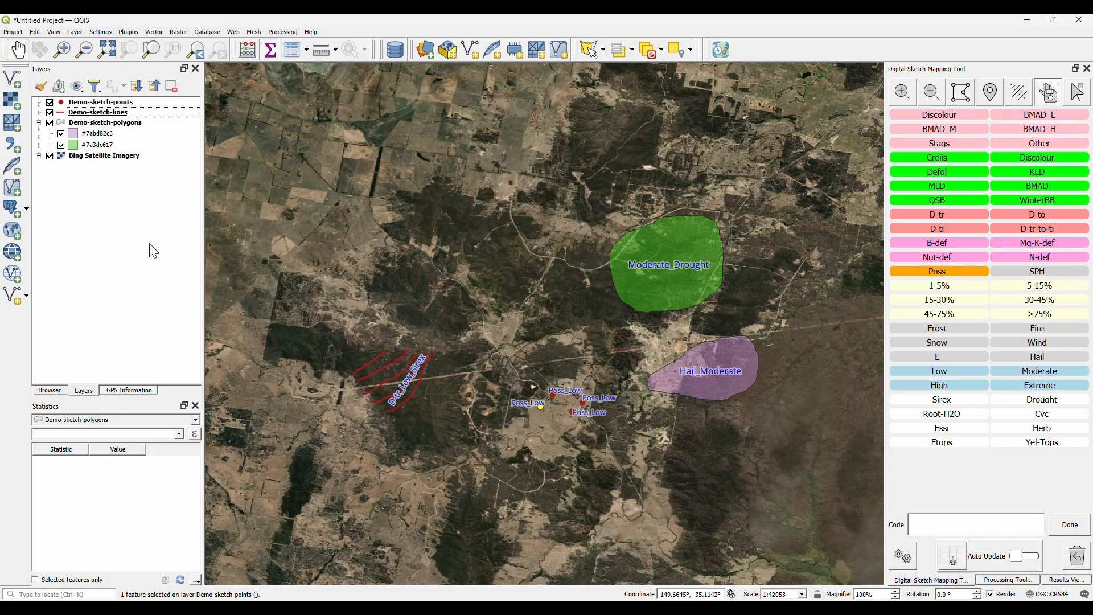
Save the project as demo_project in the C: drive's sketch\demo folder.
{"action": "left_click", "coordinate": [16, 36]}
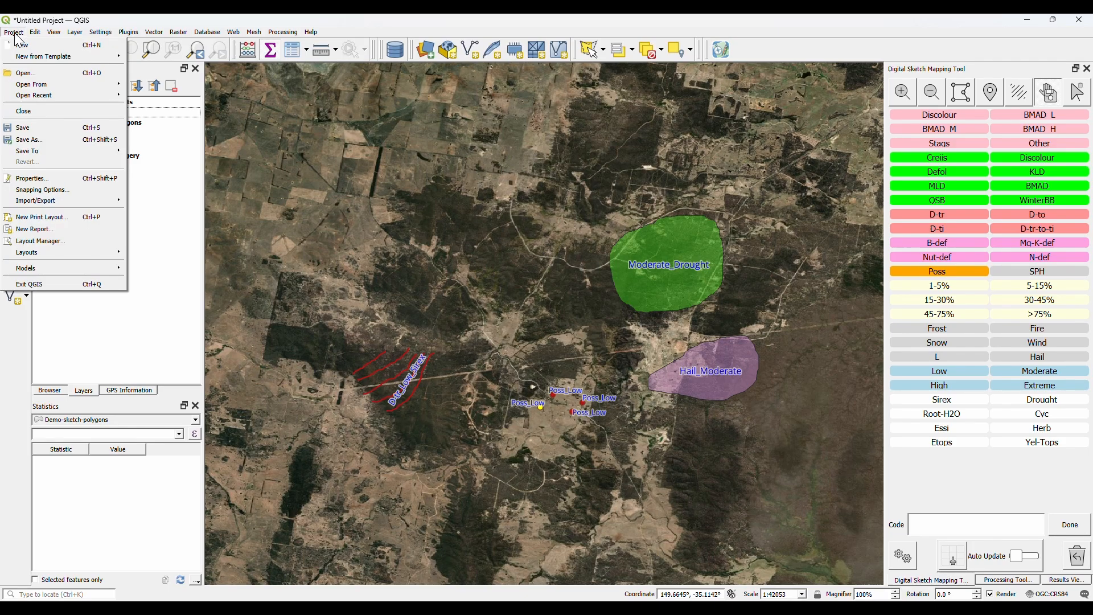
{"action": "left_click", "coordinate": [51, 147]}
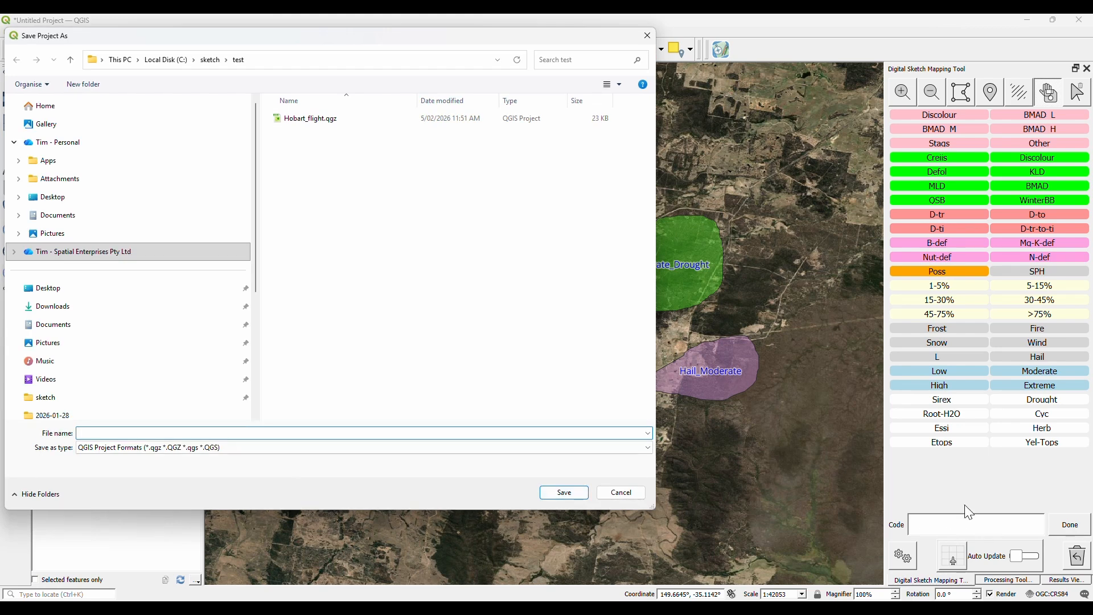
{"action": "left_click", "coordinate": [210, 60]}
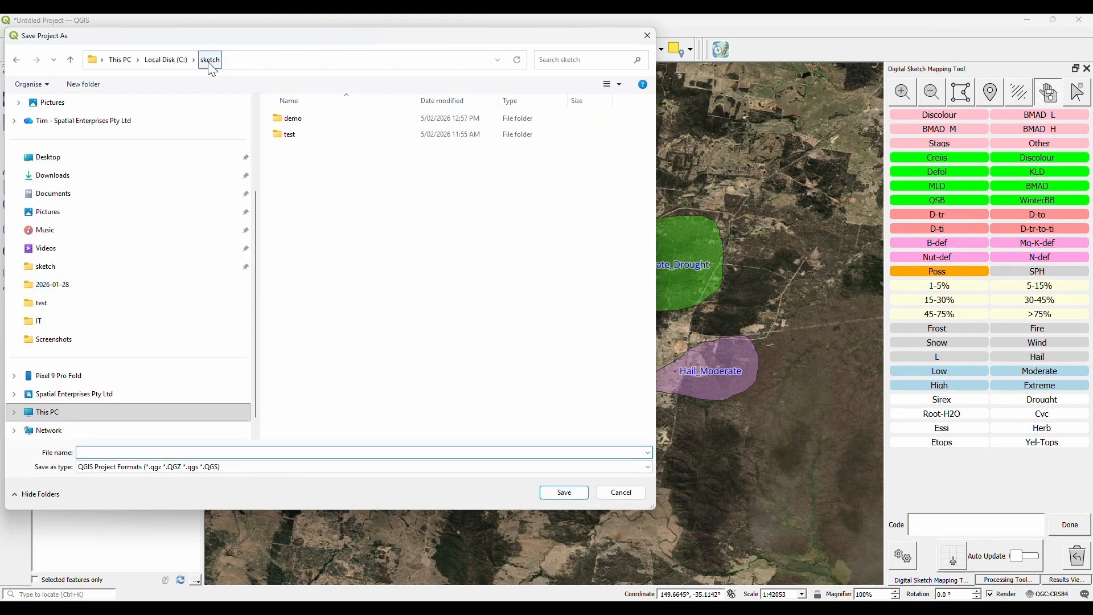
{"action": "left_click", "coordinate": [297, 122]}
{"action": "double_click", "coordinate": [297, 122]}
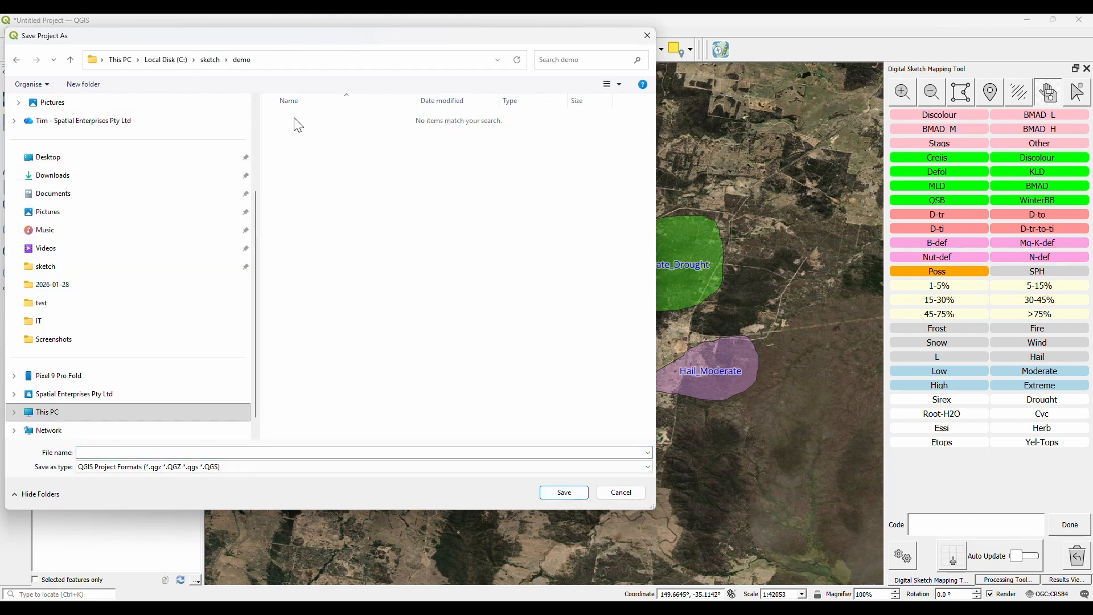
{"action": "left_click", "coordinate": [168, 453]}
{"action": "type", "text": "demo_project"}
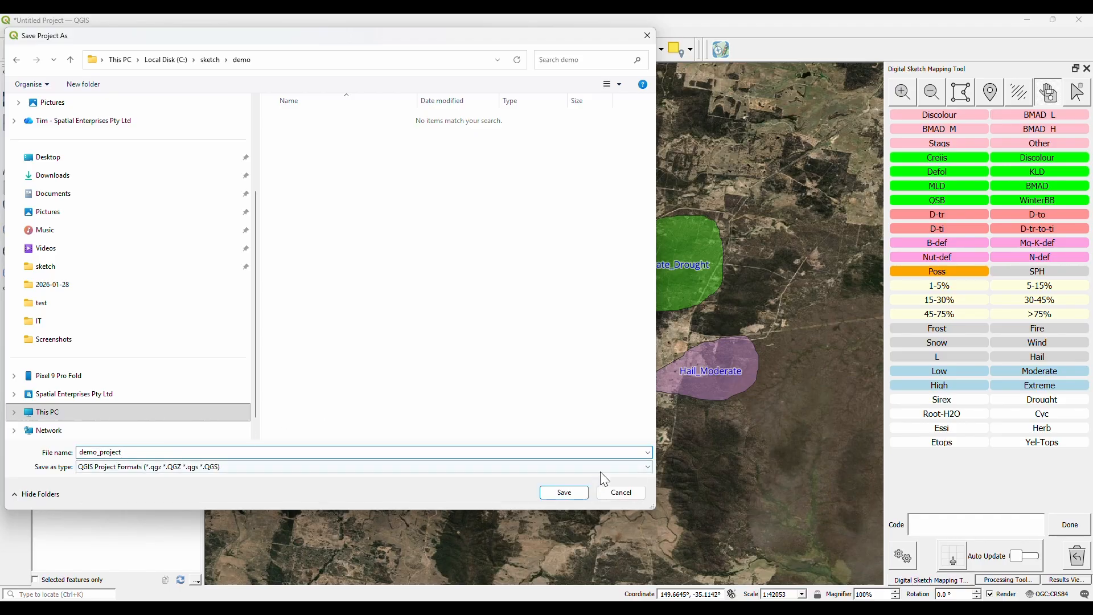
{"action": "left_click", "coordinate": [564, 493]}
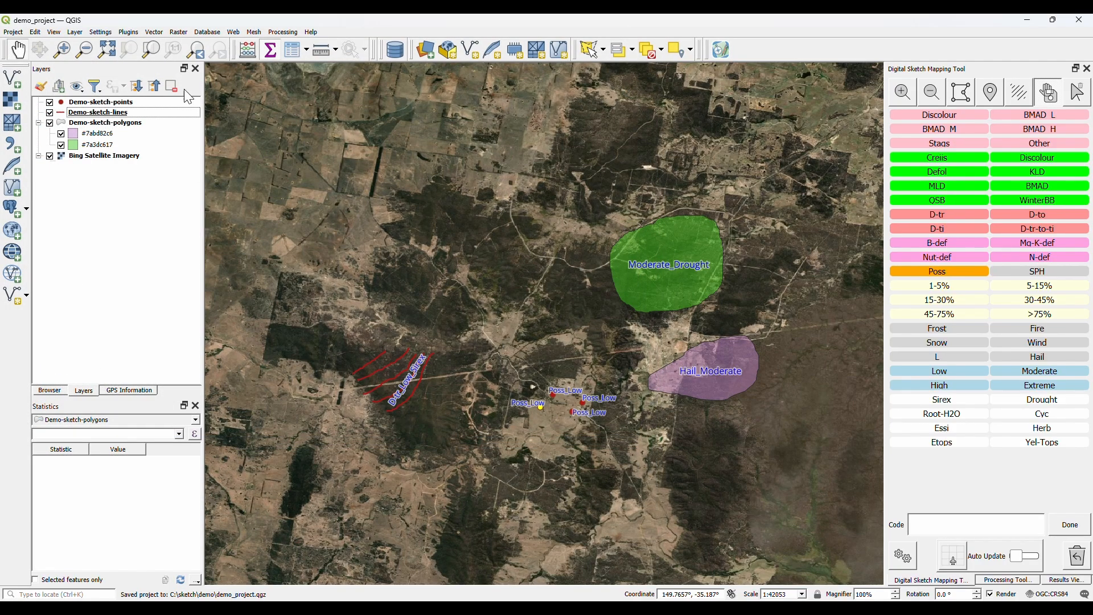
Close the project, reopen the recent demo_project, and confirm Demo-sketch-points, Demo-sketch-polygons and Demo-sketch-lines as the sketch layers.
{"action": "left_click", "coordinate": [14, 33]}
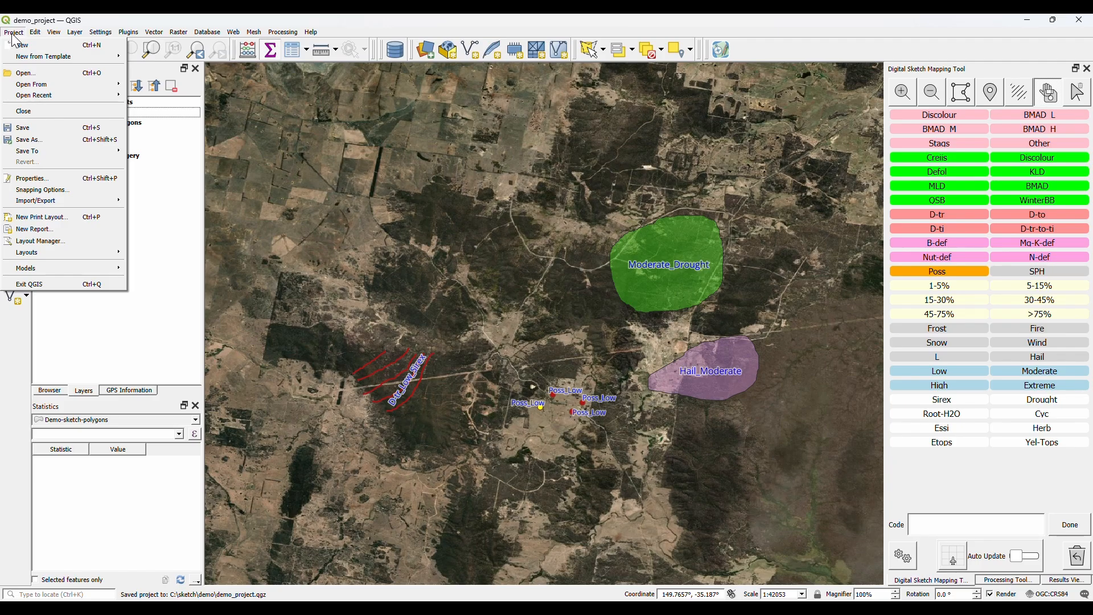
{"action": "left_click", "coordinate": [37, 114]}
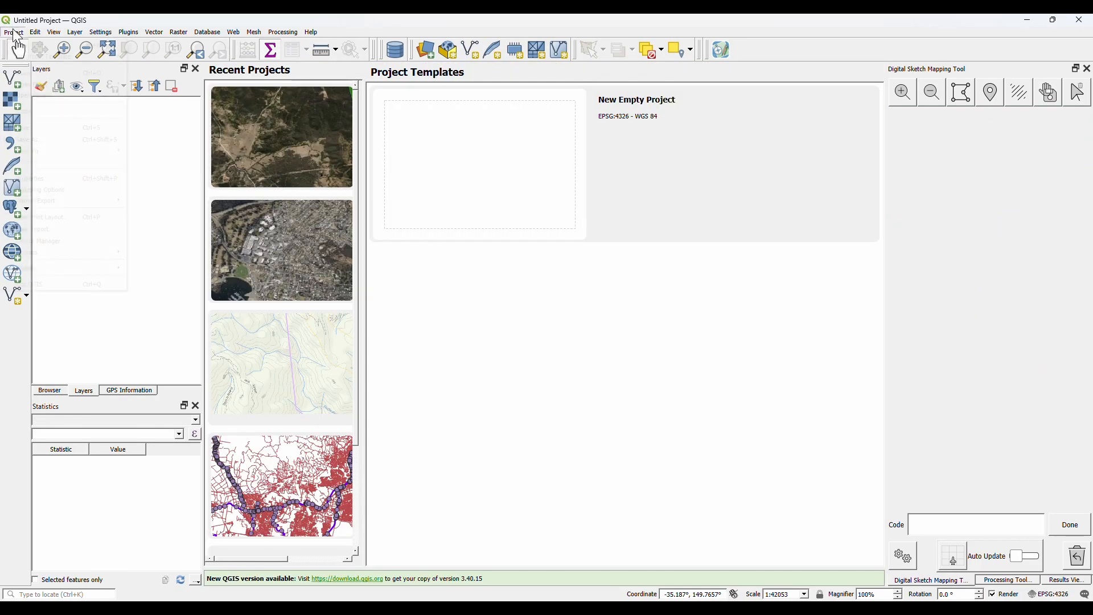
{"action": "left_click", "coordinate": [13, 32]}
{"action": "mouse_move", "coordinate": [92, 97]}
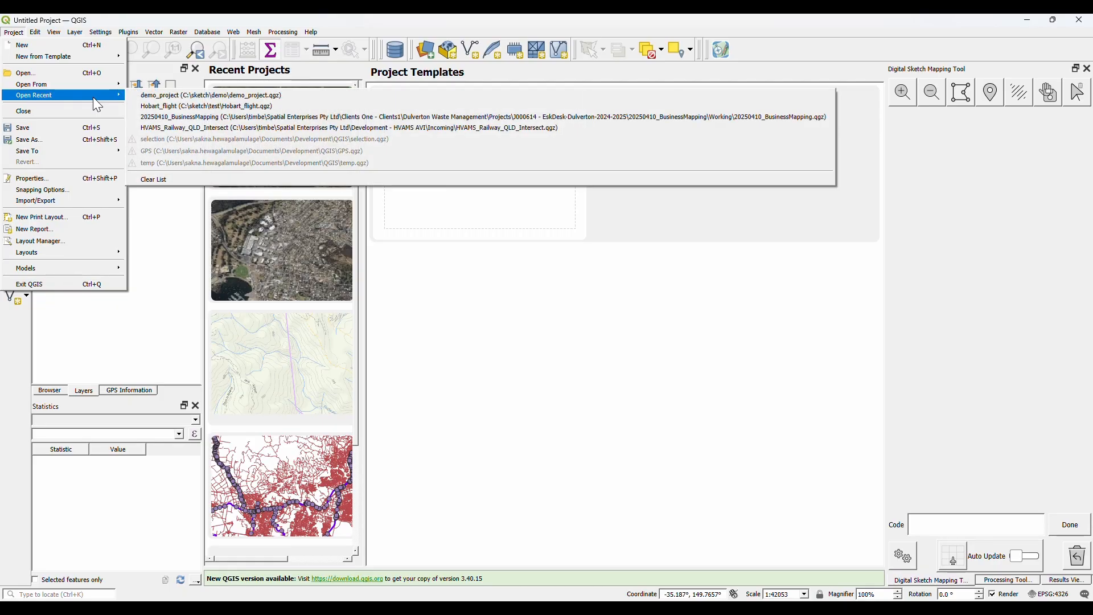
{"action": "left_click", "coordinate": [162, 96]}
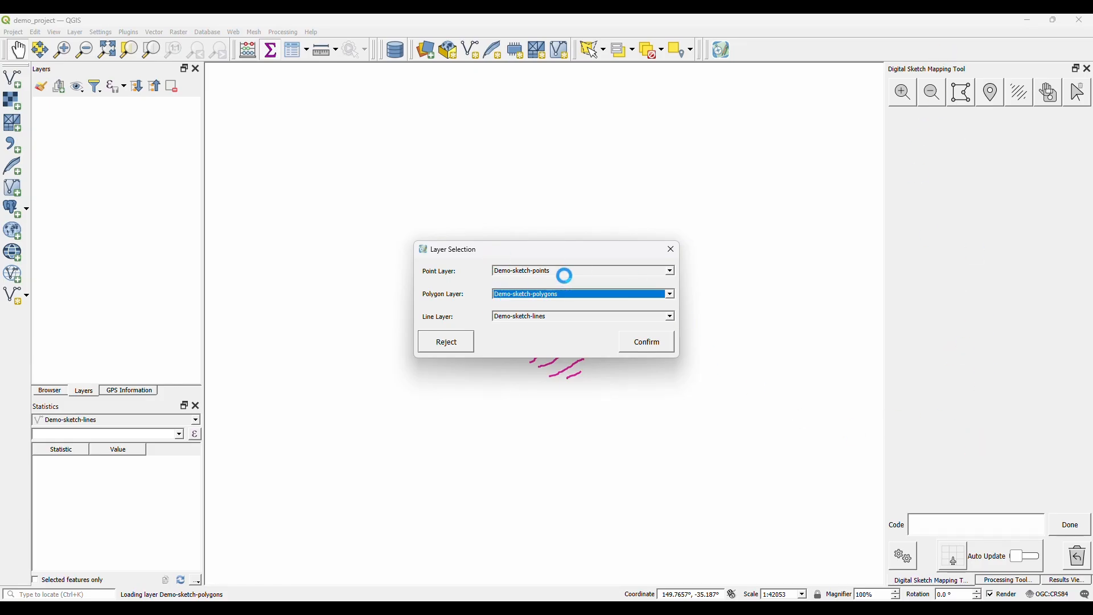
{"action": "left_click", "coordinate": [647, 343]}
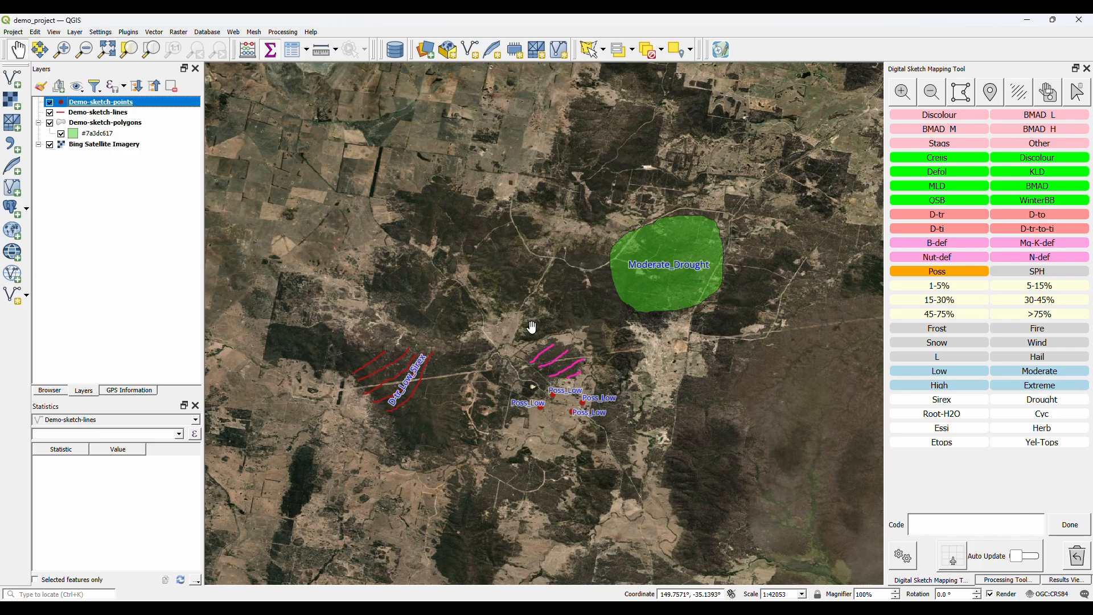
Sketch a new group of short diagonal lines just above the magenta lines near the map centre.
{"action": "left_click", "coordinate": [1020, 94]}
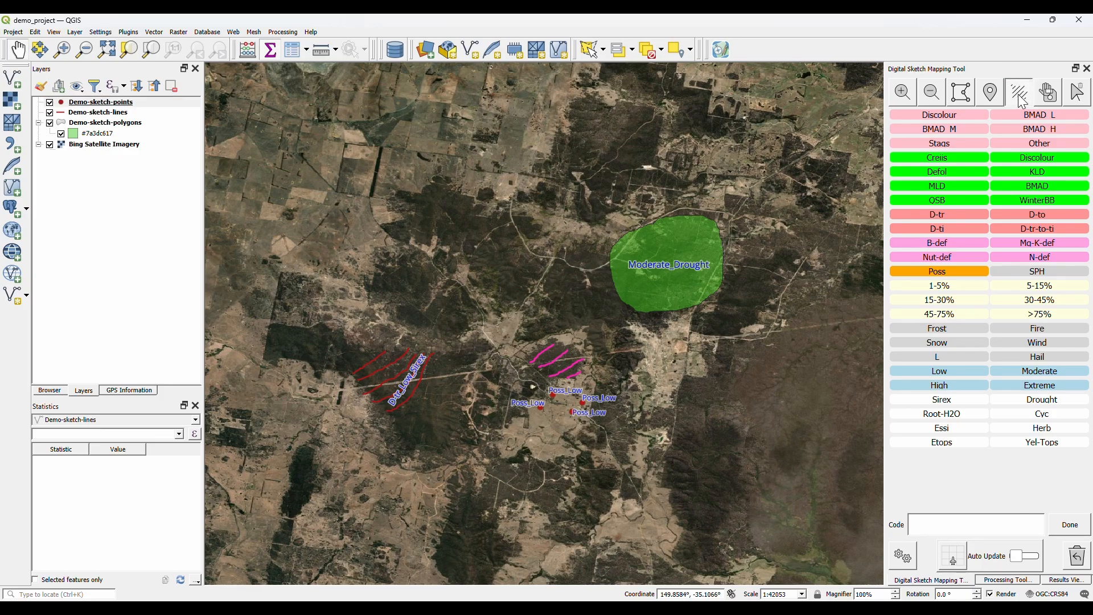
{"action": "mouse_move", "coordinate": [509, 334]}
{"action": "left_mouse_down"}
{"action": "mouse_move", "coordinate": [527, 305]}
{"action": "mouse_move", "coordinate": [552, 319]}
{"action": "left_mouse_up"}
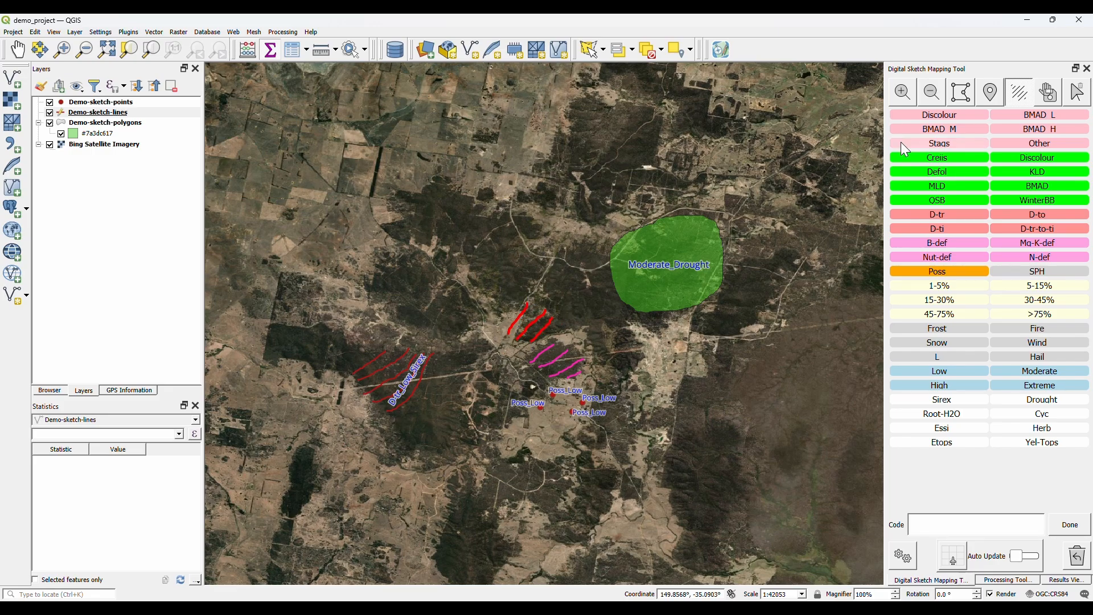